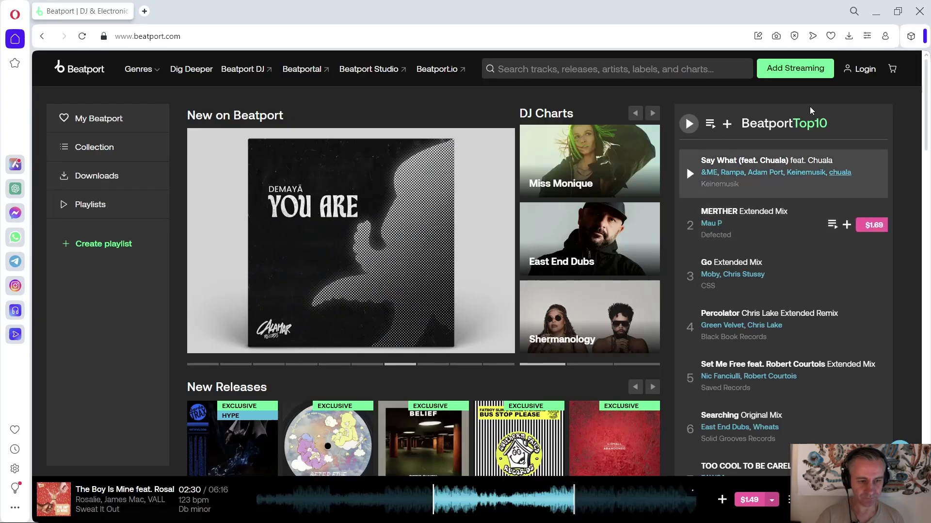
Step: Switch to the FL Studio project, solo Track 1 and unmute its "Oscar L - Seduction" reference clip
mouse_move(129, 70)
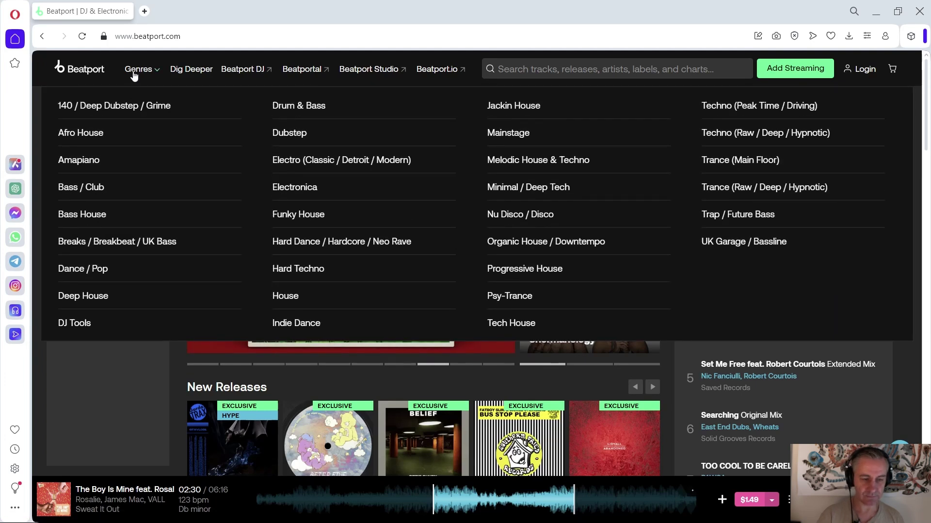
key(alt+Tab)
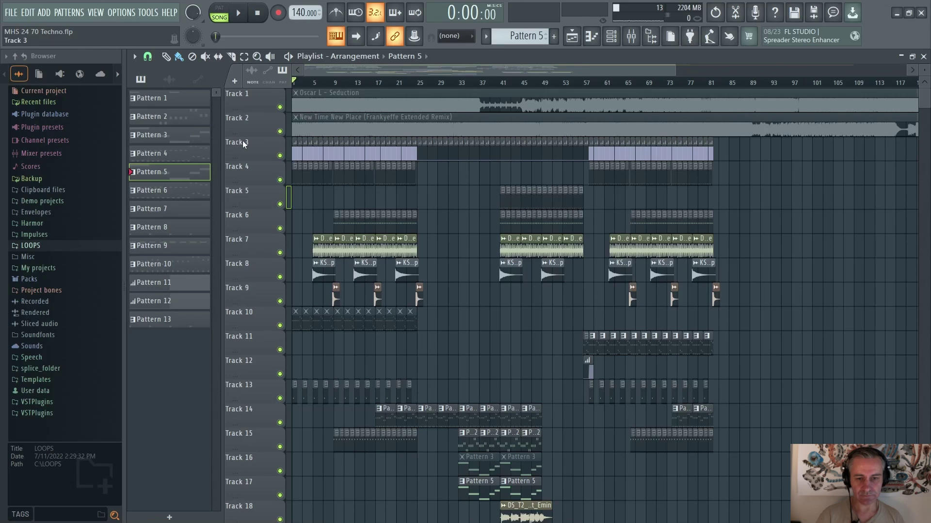
scroll(235, 144, up, 2)
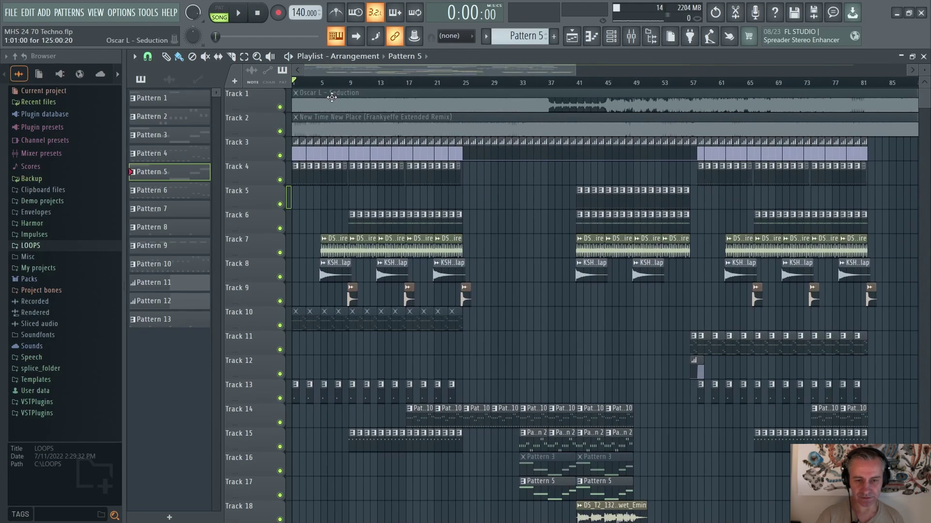
right_click(280, 106)
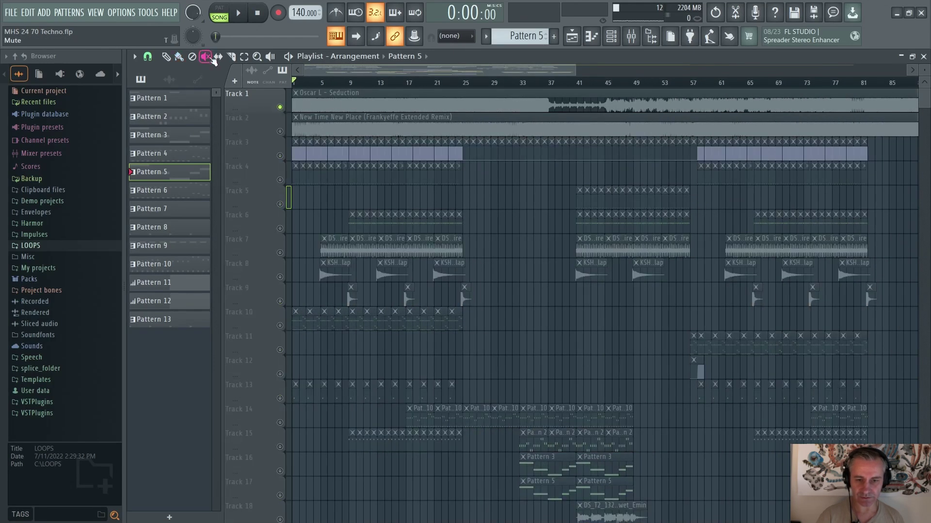
scroll(400, 85, up, 5)
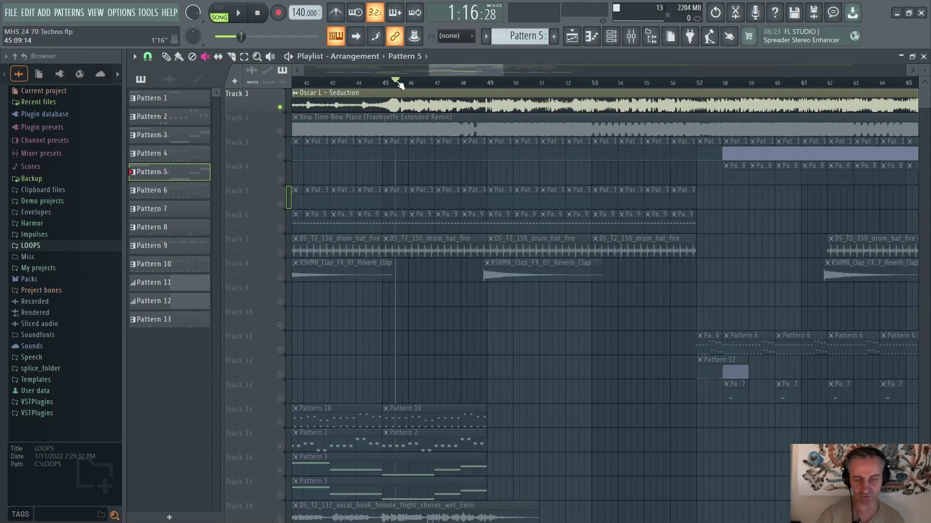
Step: Audition the Seduction reference from about bar 45, and again from about bar 81
key(space)
scroll(439, 89, down, 2)
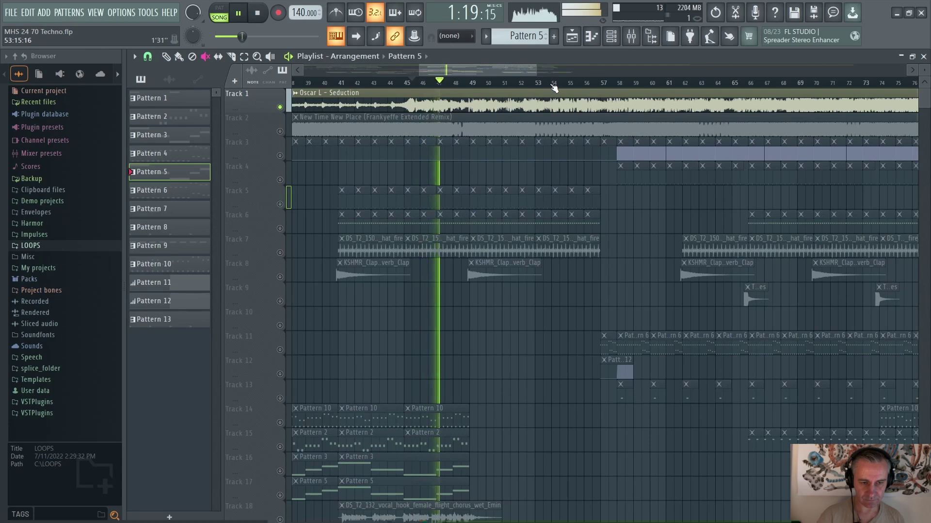
key(space)
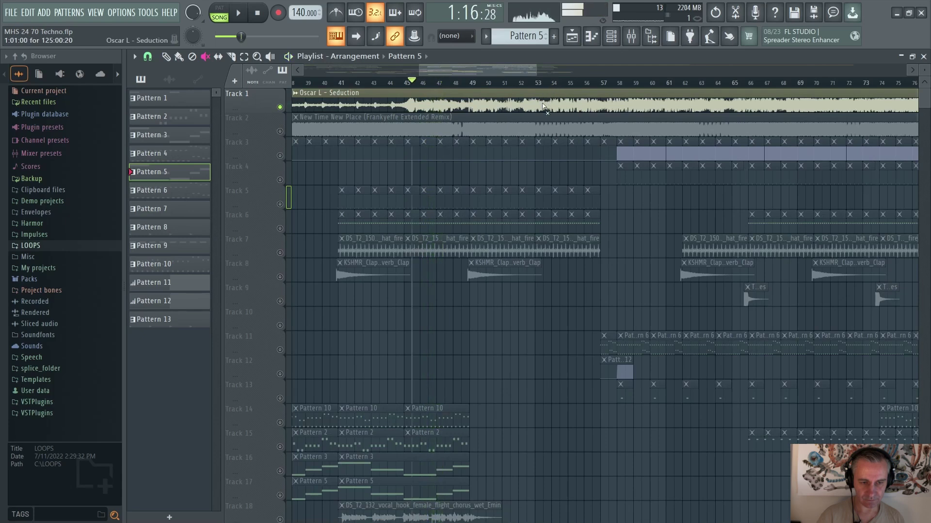
scroll(543, 106, down, 3)
scroll(538, 104, up, 8)
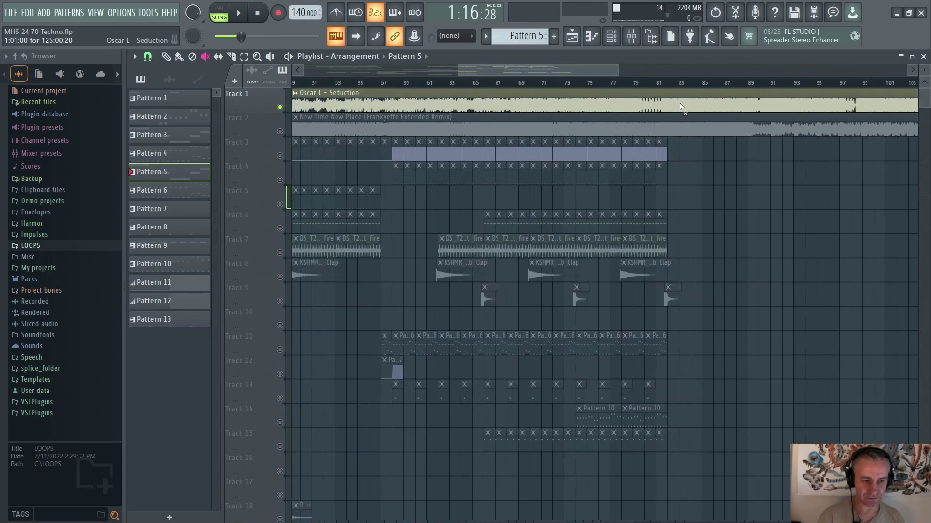
scroll(522, 88, down, 5)
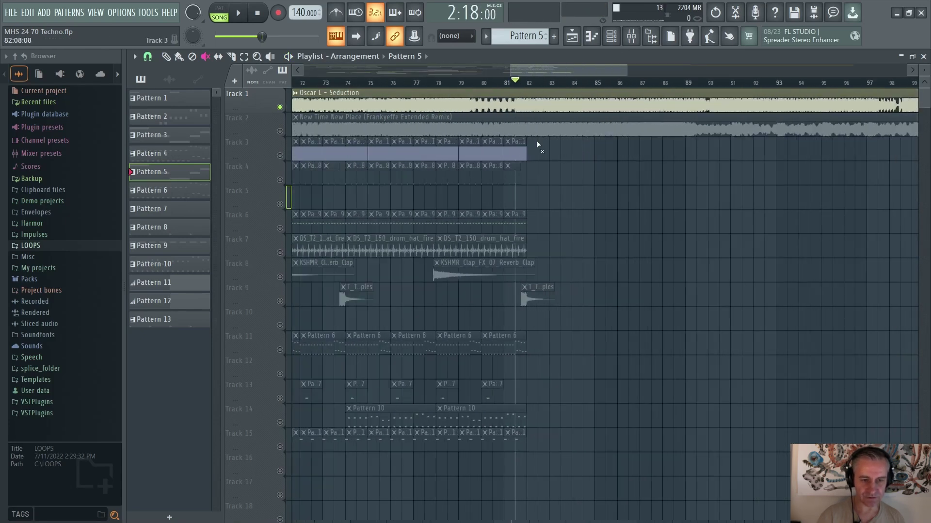
key(space)
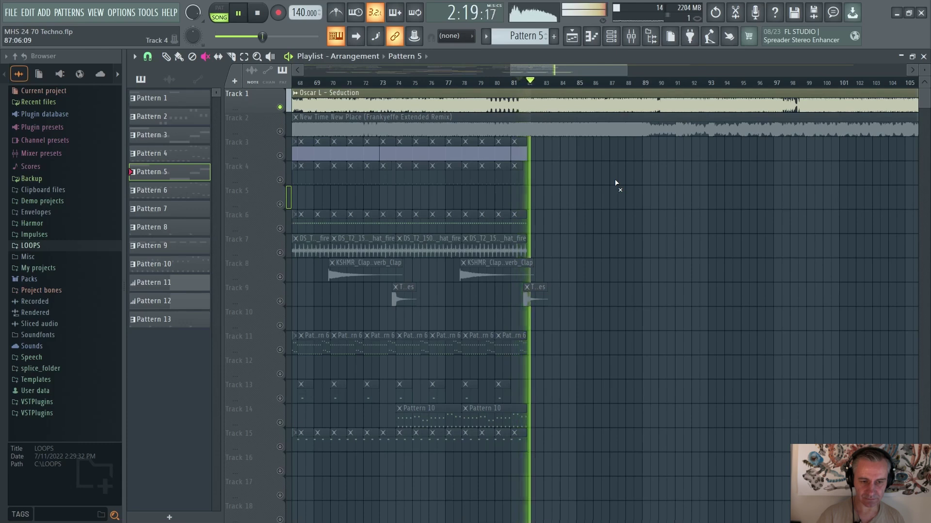
key(space)
scroll(679, 200, down, 3)
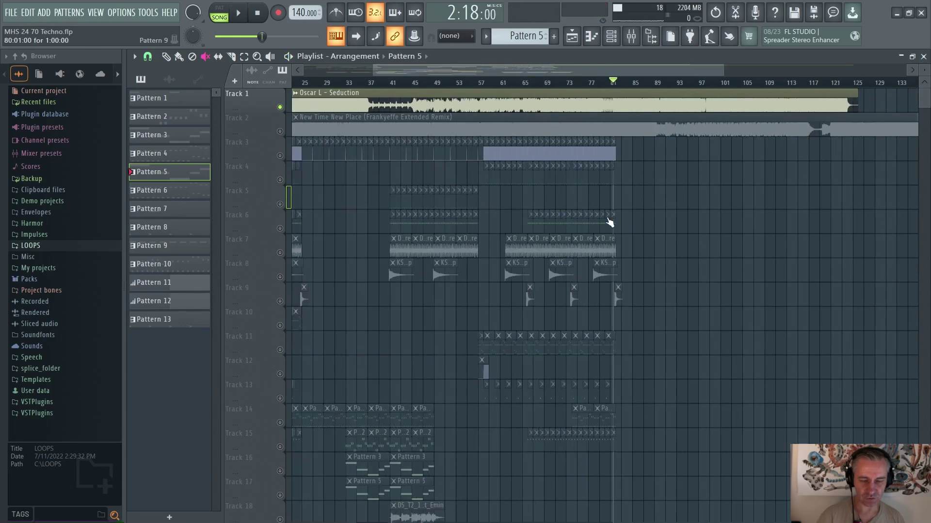
Step: Mute the Seduction clip, solo Track 2 and unmute its "New Time New Place (Frankyeffe Extended Remix)" clip
scroll(545, 217, down, 1)
right_click(280, 131)
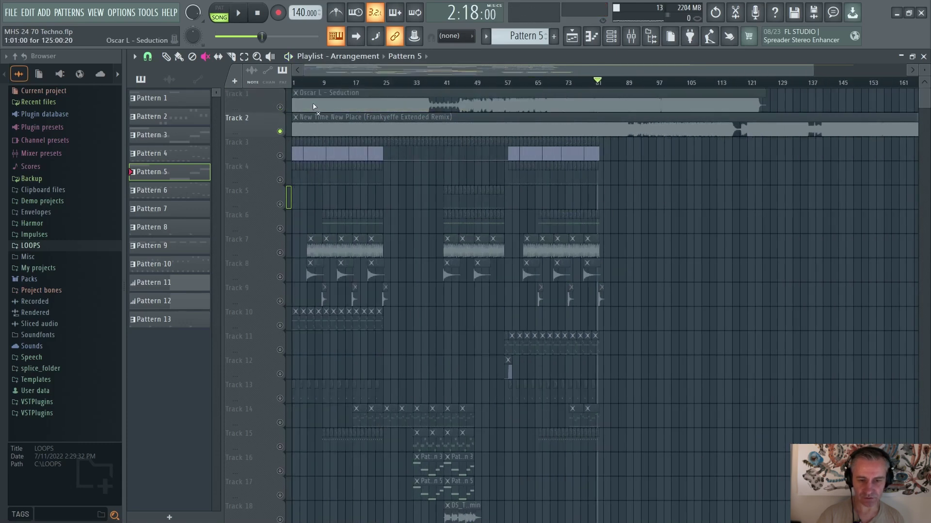
scroll(295, 135, up, 2)
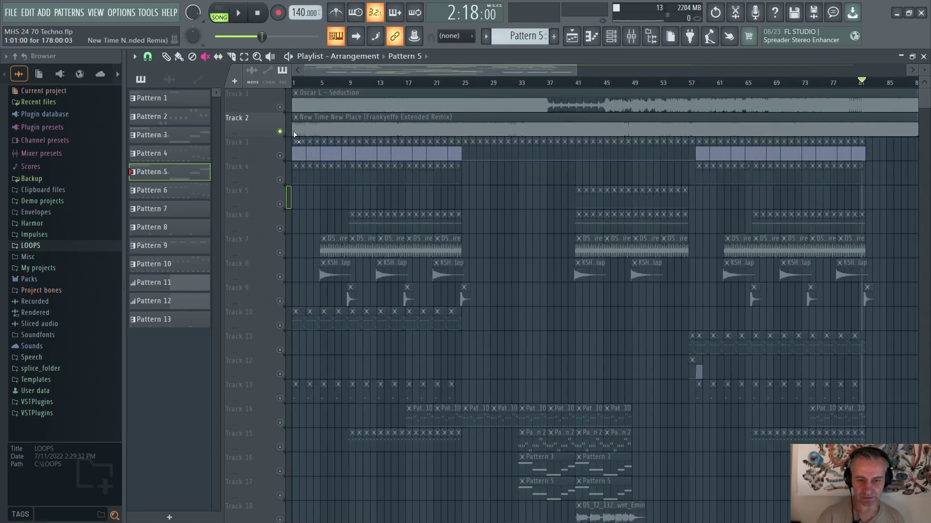
click(327, 126)
scroll(320, 121, up, 1)
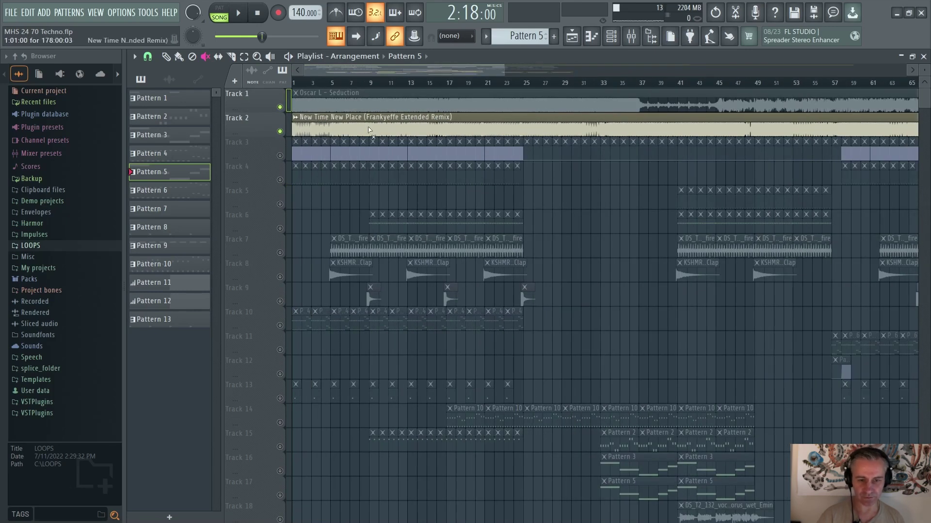
scroll(638, 89, up, 4)
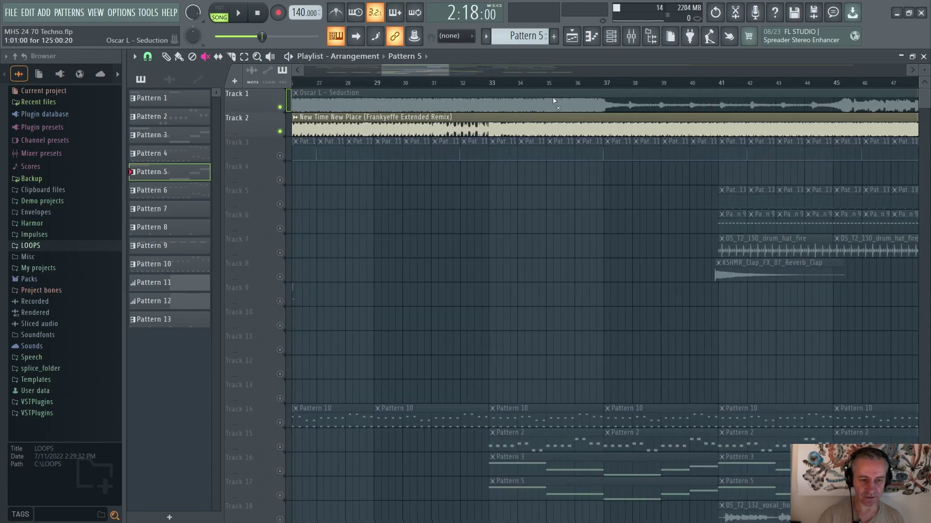
Step: Audition the Track 2 reference from about bar 37, and again from bars 79 and 121
key(space)
scroll(689, 90, down, 5)
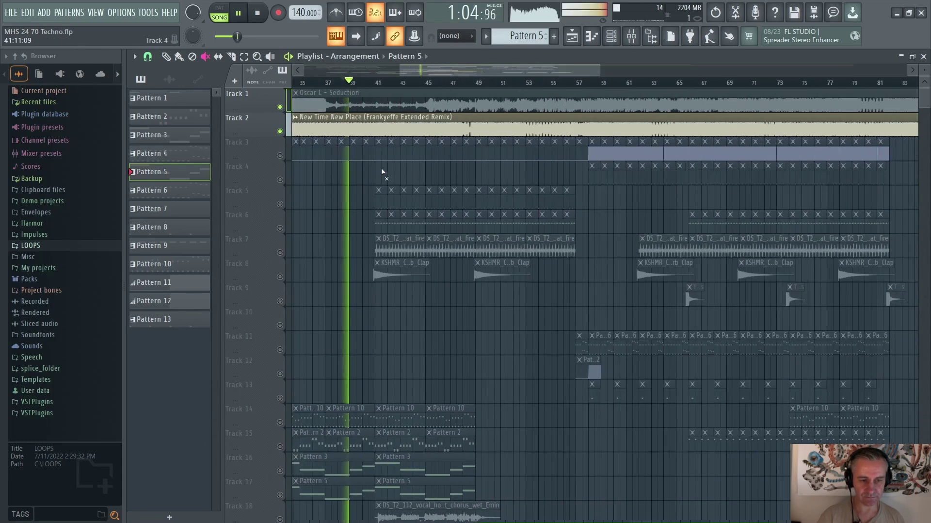
click(745, 84)
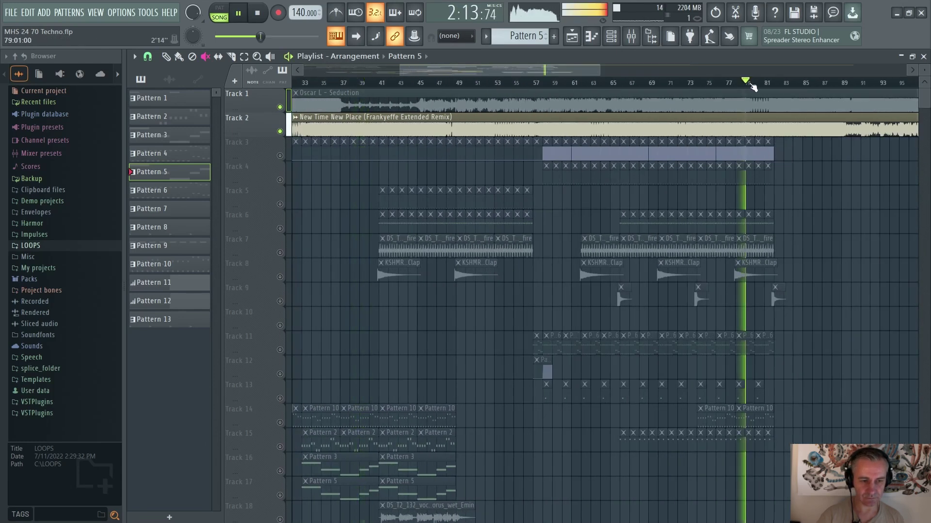
scroll(692, 159, down, 4)
scroll(805, 109, up, 4)
click(788, 83)
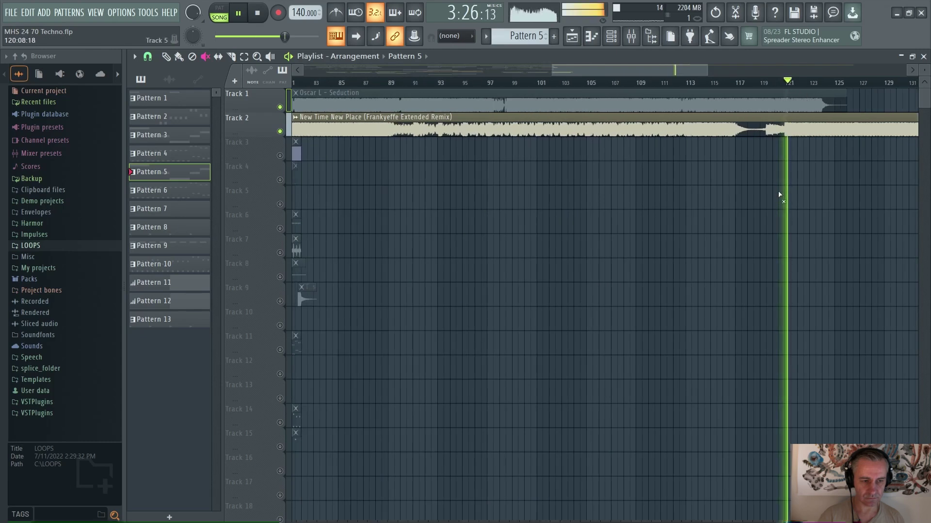
scroll(777, 202, down, 5)
key(space)
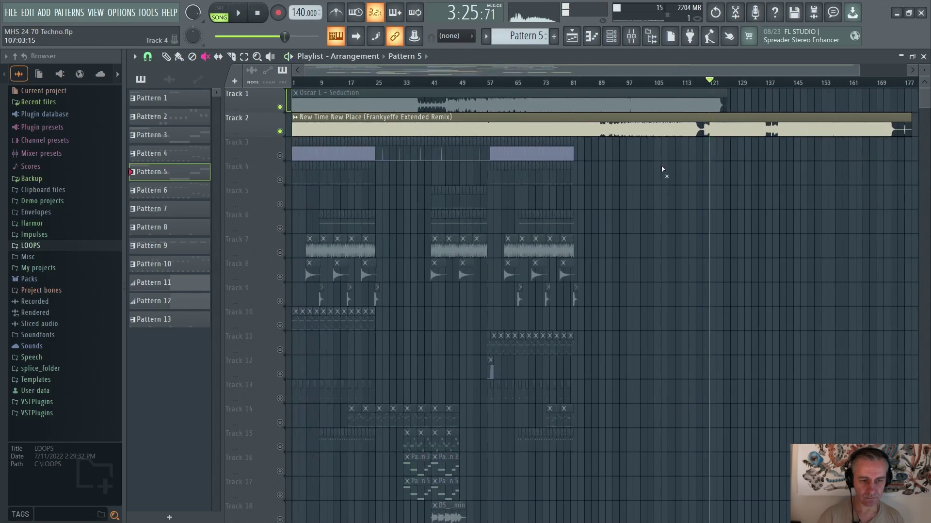
Step: Mute the New Time New Place clip, take Track 2 out of solo and return the song position to the start
click(604, 131)
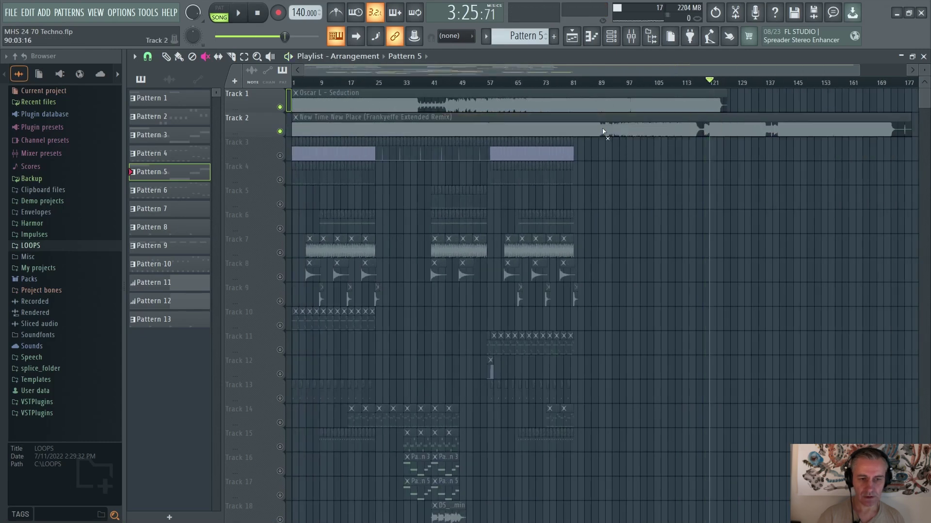
right_click(280, 132)
scroll(266, 165, up, 4)
scroll(266, 164, down, 3)
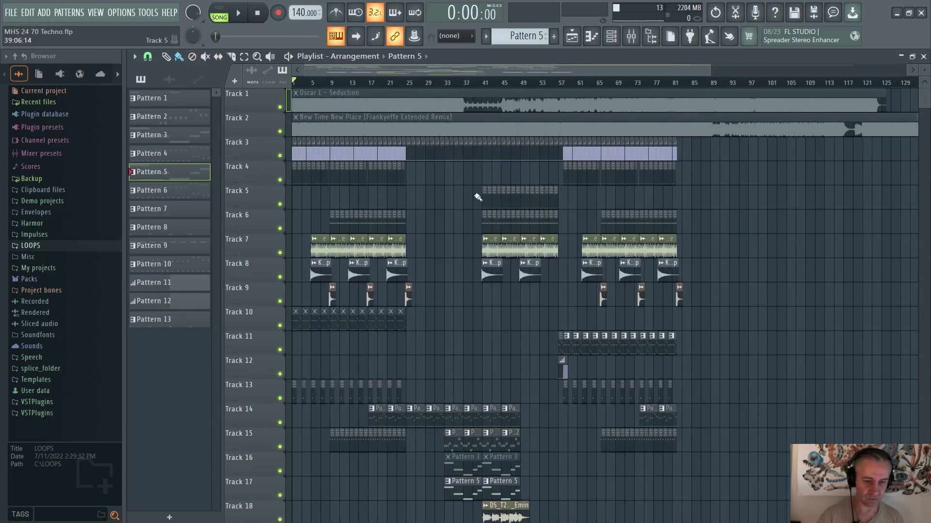
scroll(276, 358, up, 3)
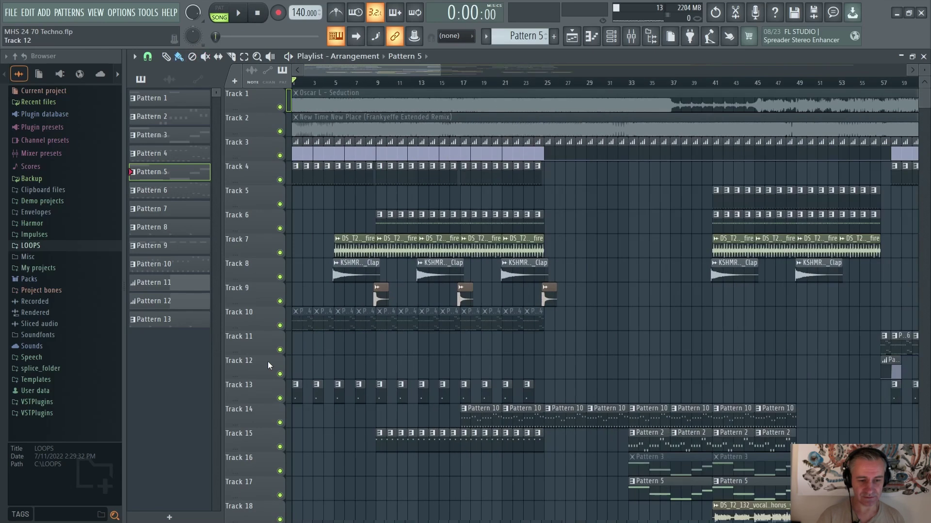
scroll(275, 355, down, 5)
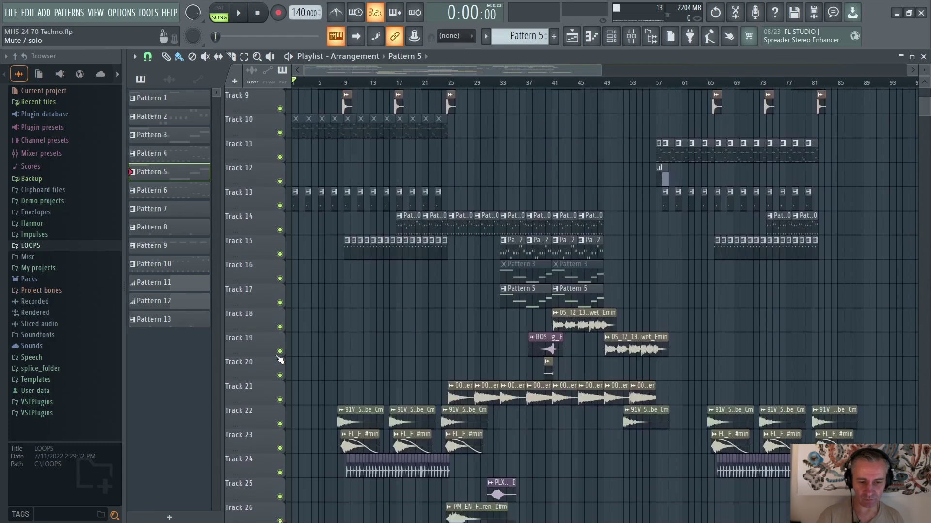
scroll(288, 350, up, 5)
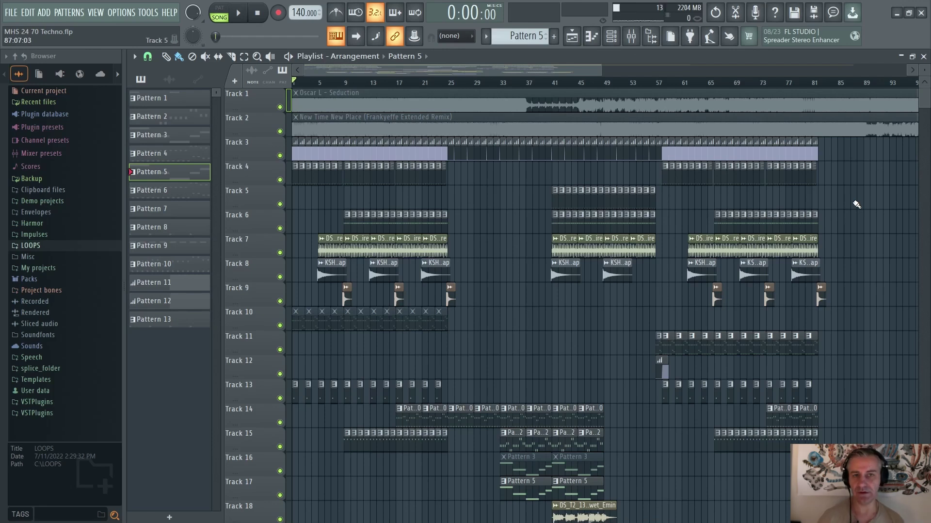
Step: Play the arrangement from the start and examine how the pattern and sample tracks build into the break around bar 45
key(space)
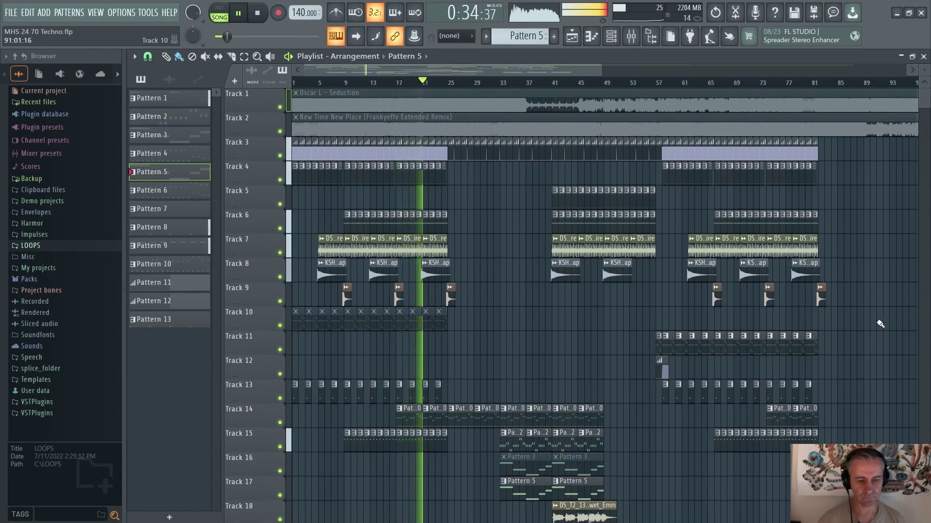
scroll(869, 320, down, 10)
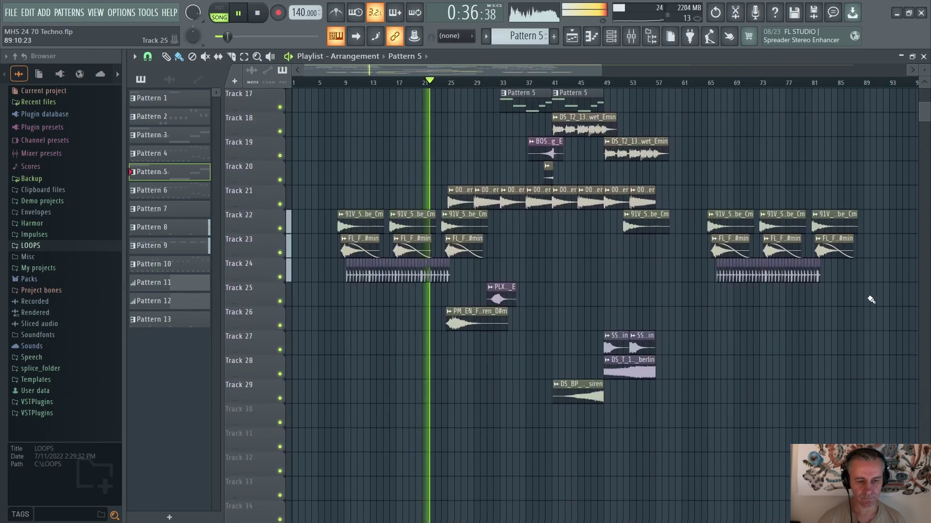
scroll(869, 302, up, 5)
scroll(871, 298, up, 5)
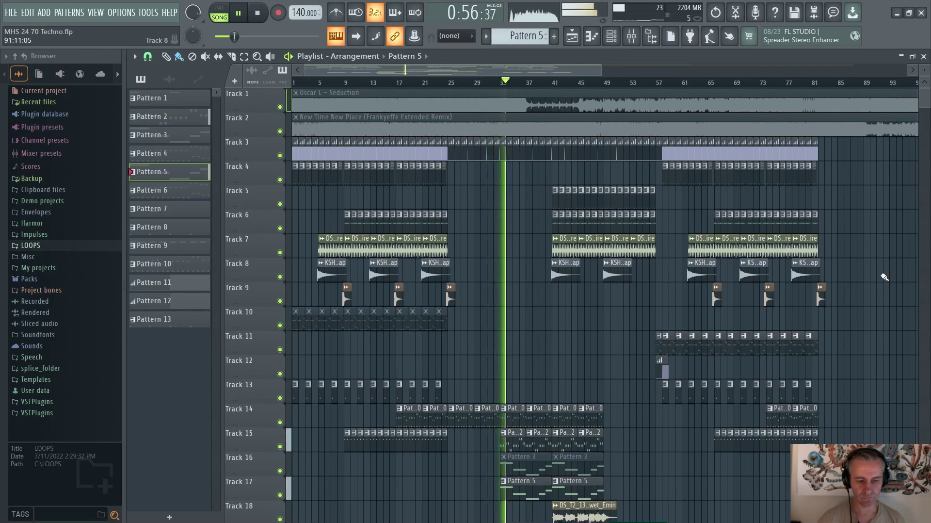
scroll(875, 248, down, 9)
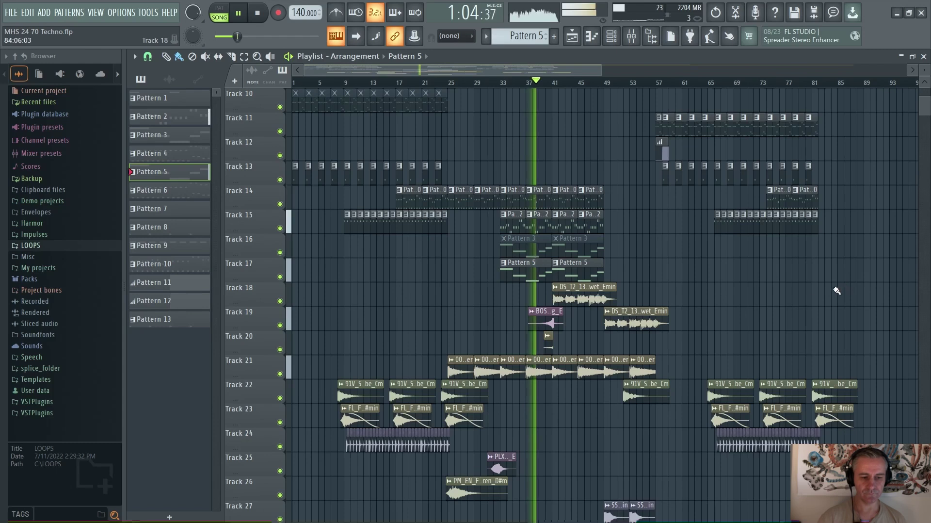
ctrl+scroll(842, 286, up, 3)
scroll(543, 283, up, 4)
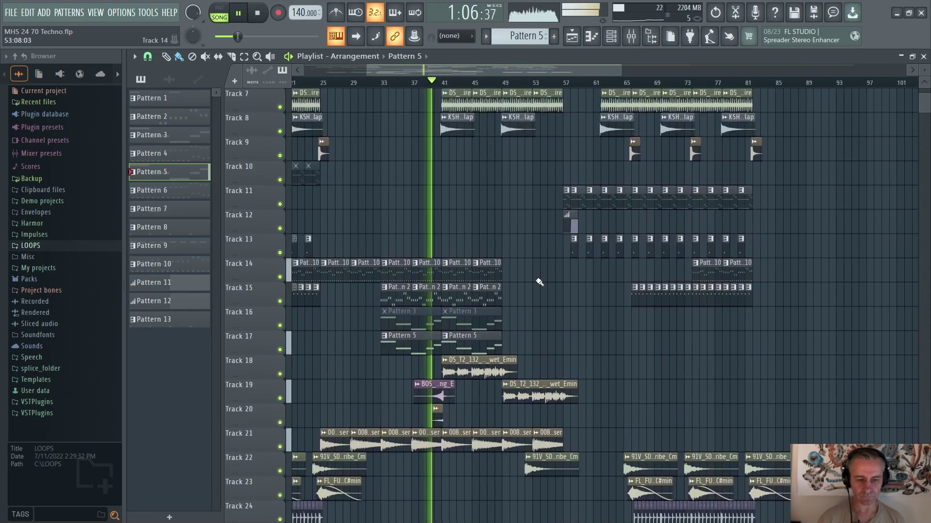
scroll(538, 279, up, 5)
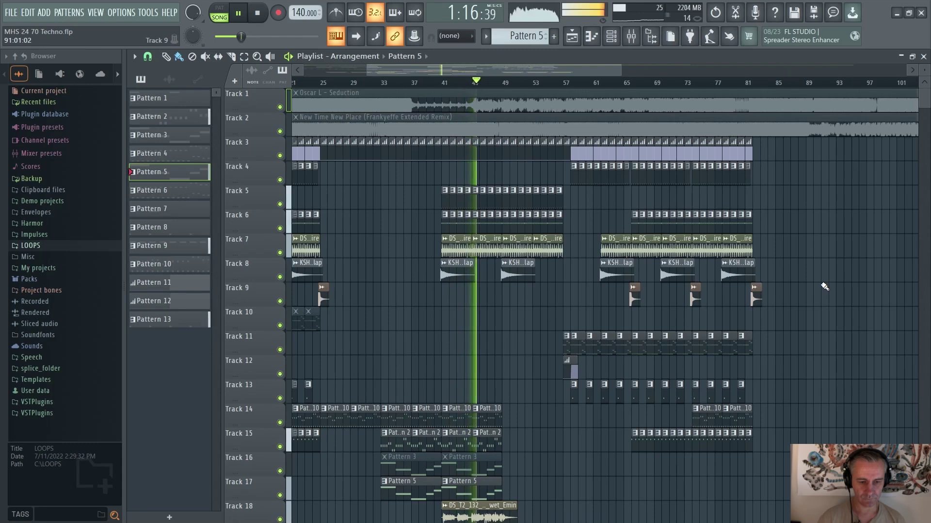
Step: Follow the playback through the bar 45 to 57 buildup, comparing the drum tracks with the vocal and effect clips down to Track 29
scroll(825, 286, down, 7)
scroll(825, 286, down, 6)
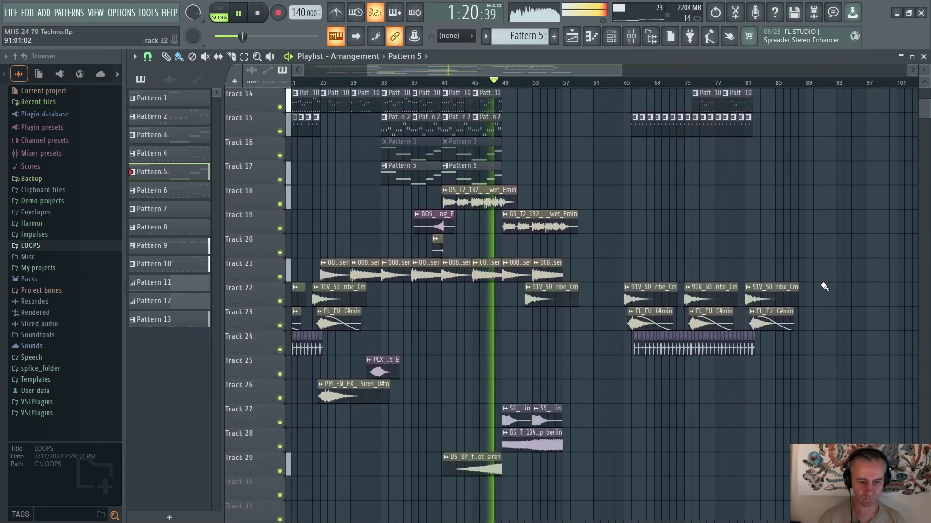
scroll(824, 286, up, 13)
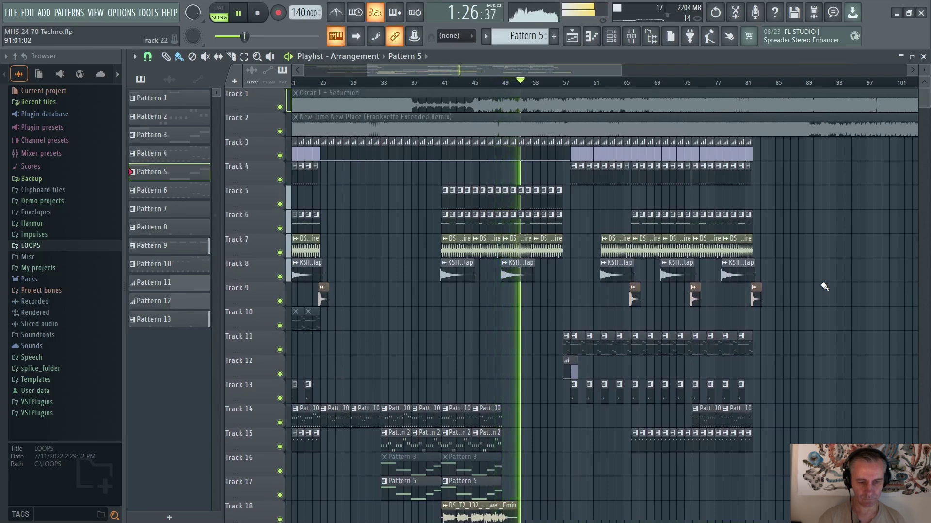
scroll(822, 290, down, 9)
ctrl+scroll(592, 322, up, 2)
ctrl+scroll(807, 318, down, 1)
scroll(849, 312, down, 4)
scroll(843, 302, up, 10)
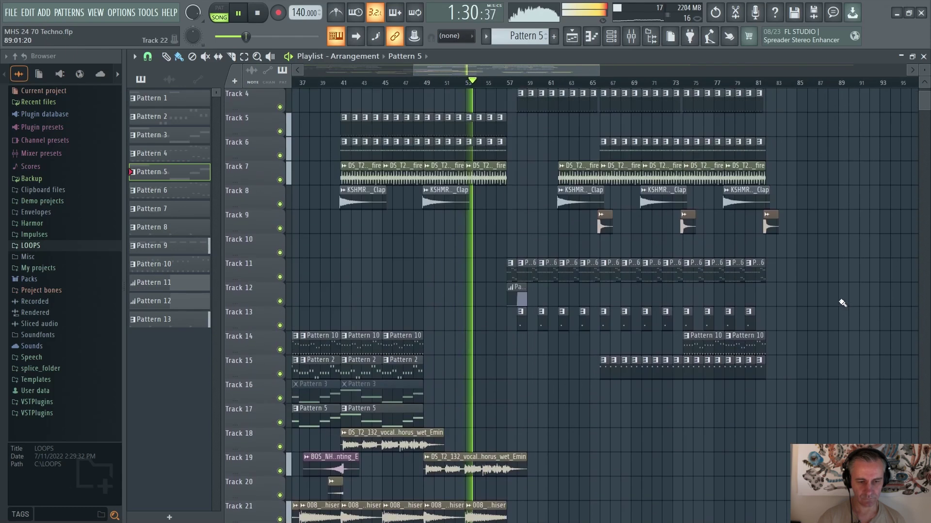
scroll(843, 303, up, 3)
scroll(843, 302, down, 12)
Step: Inspect the channel settings of the DS_T_134_drum_buildup_loop_berlin sample on Track 28, close them and follow playback past bar 57
double_click(535, 331)
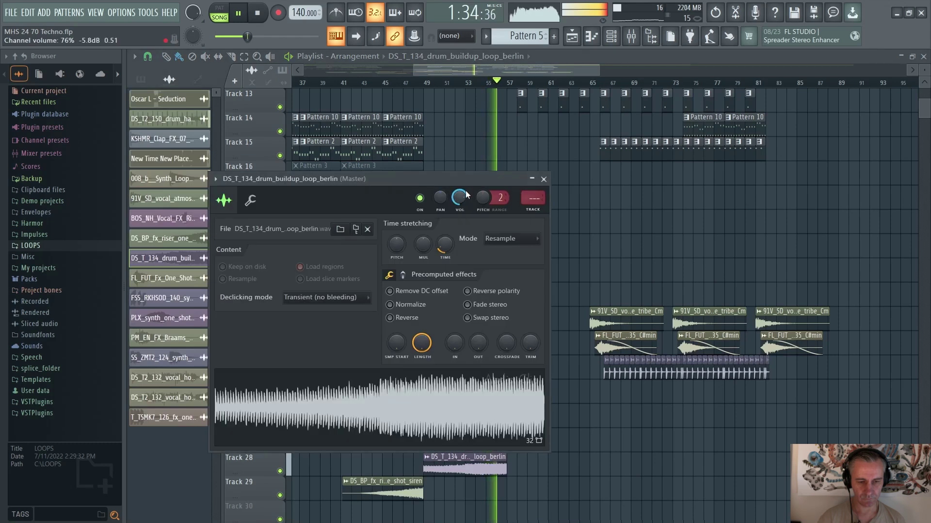
key(Escape)
scroll(742, 291, up, 12)
ctrl+scroll(742, 291, up, 1)
scroll(827, 312, down, 1)
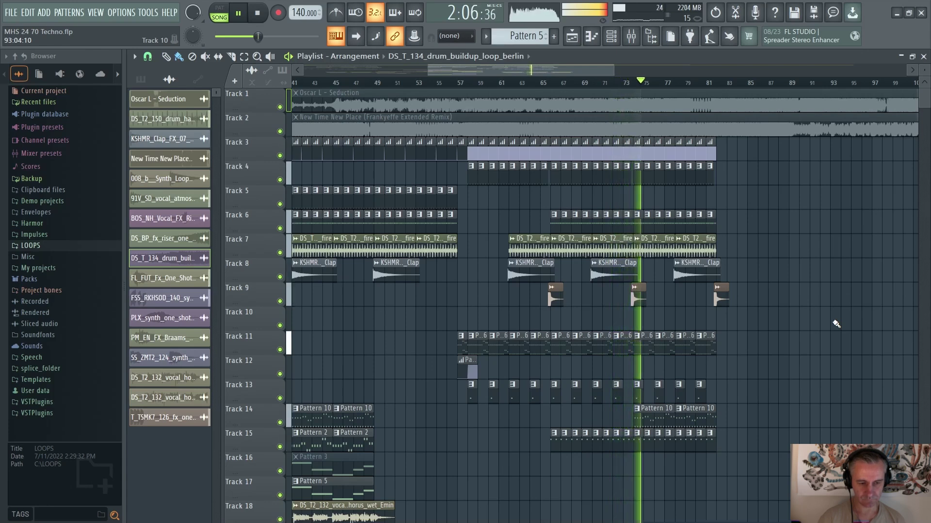
Step: Follow the playback from bar 73 to the arrangement's end around bar 81, checking the lower tracks to Track 29, and stop it
scroll(837, 324, down, 2)
scroll(836, 324, down, 7)
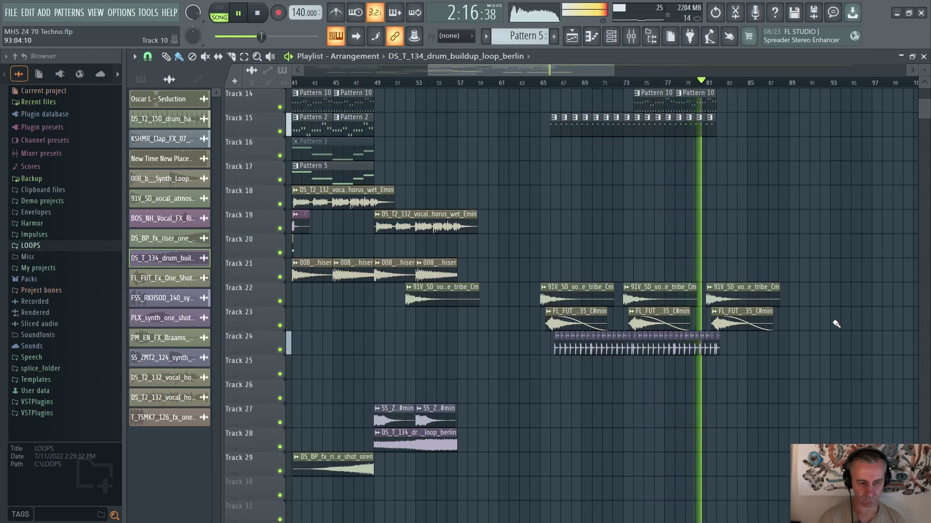
scroll(837, 323, up, 3)
scroll(837, 324, up, 4)
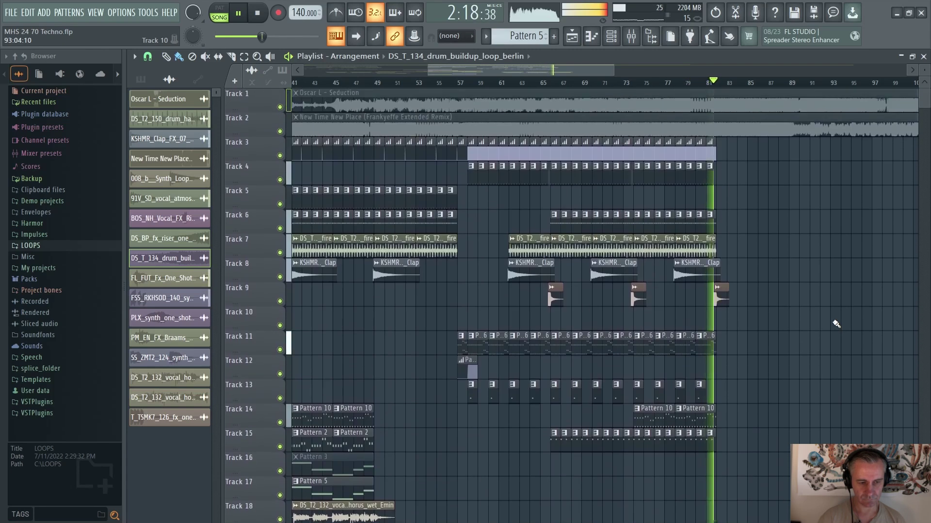
scroll(863, 314, down, 3)
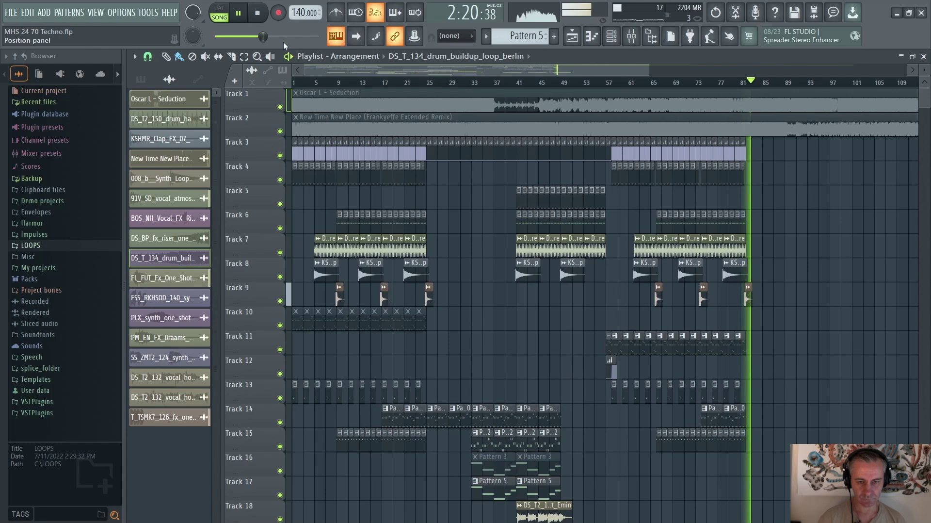
key(space)
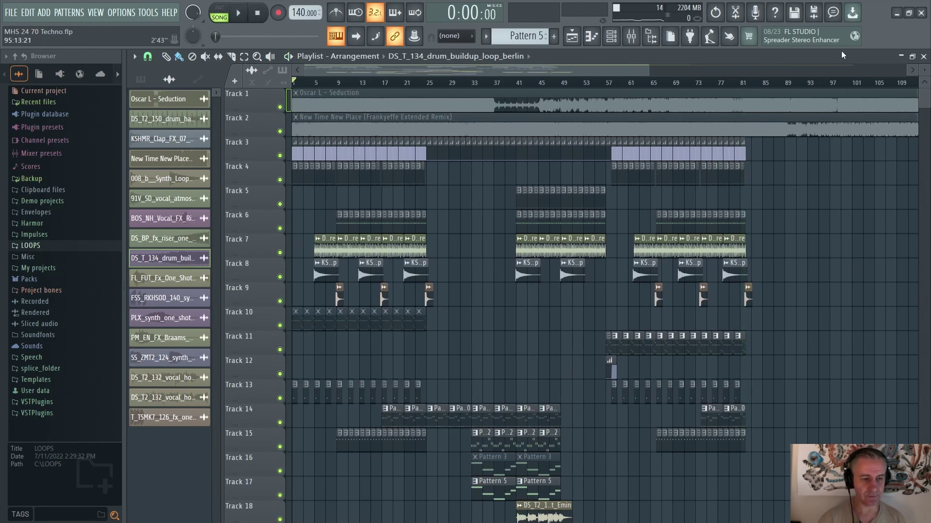
Step: Restore the playlist to its smaller window so the channel rack is exposed beside it
double_click(831, 58)
scroll(810, 204, up, 4)
scroll(726, 204, down, 1)
scroll(681, 213, up, 3)
scroll(666, 210, down, 3)
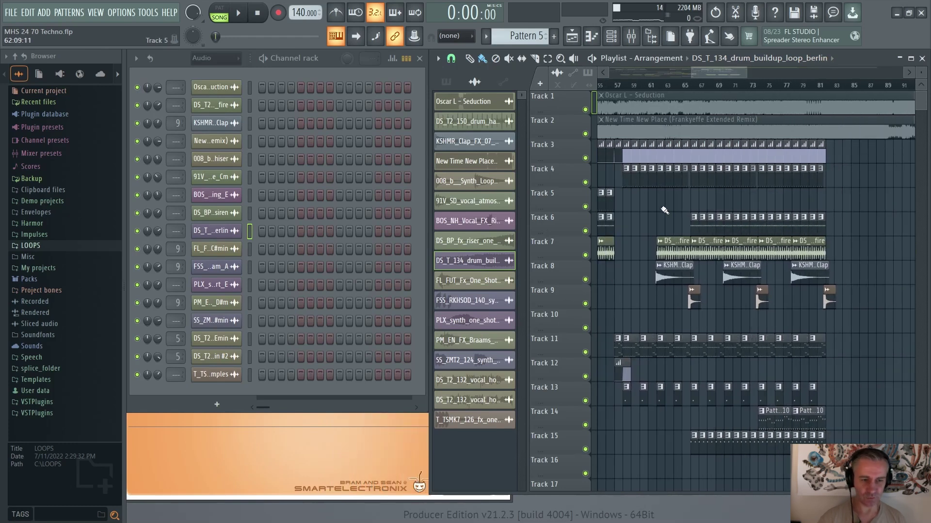
Step: Solo Track 3 in the playlist to isolate its row of sidechain pattern clips
right_click(586, 158)
right_click(586, 159)
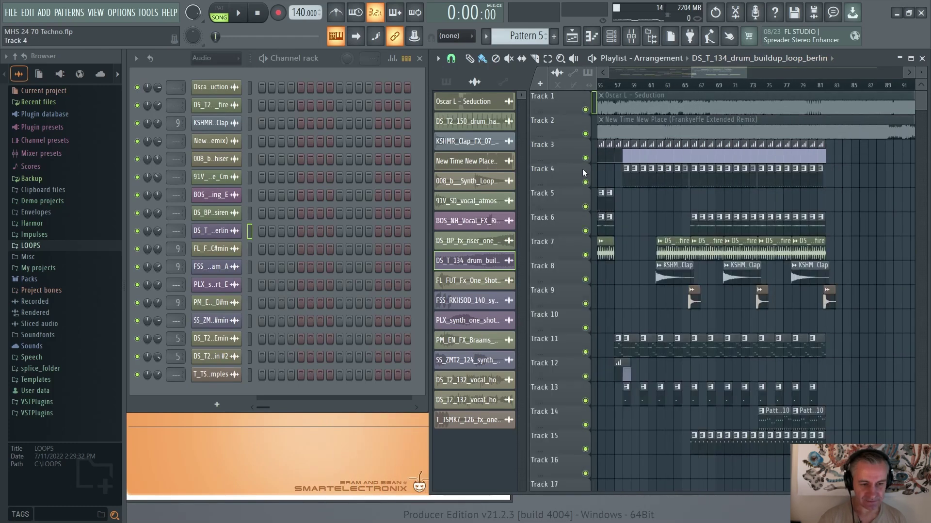
scroll(799, 192, down, 4)
scroll(665, 193, up, 5)
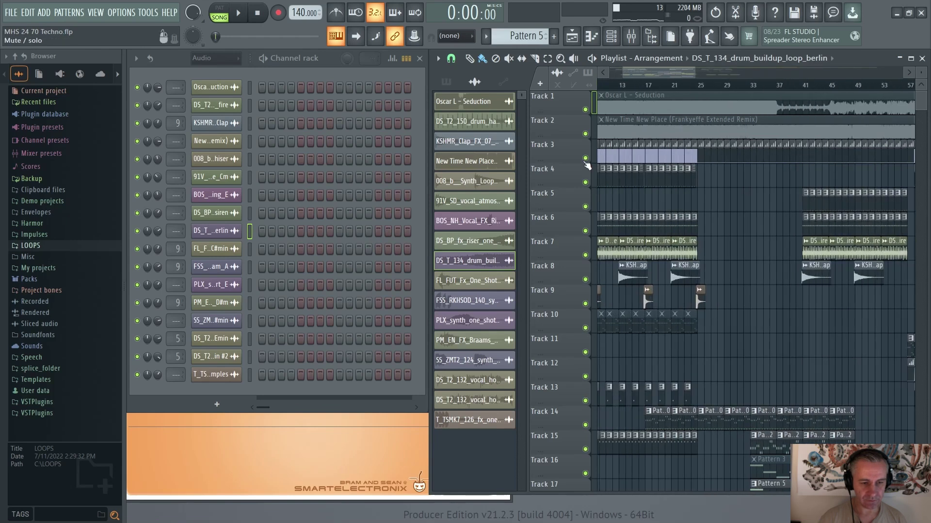
right_click(586, 158)
scroll(696, 150, up, 2)
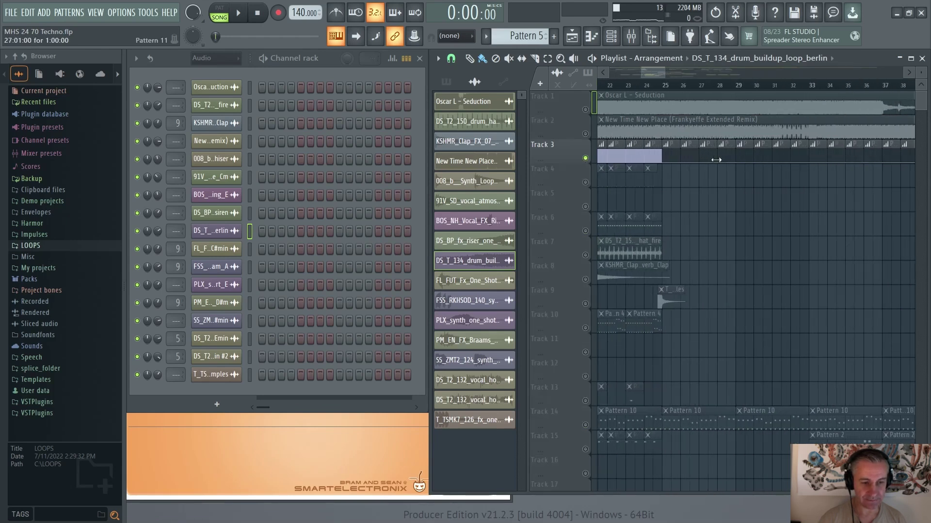
Step: Inspect the Kickstart mix level events of Pattern 11 on Track 3, close the editor and compare the clips up to bar 58
double_click(703, 158)
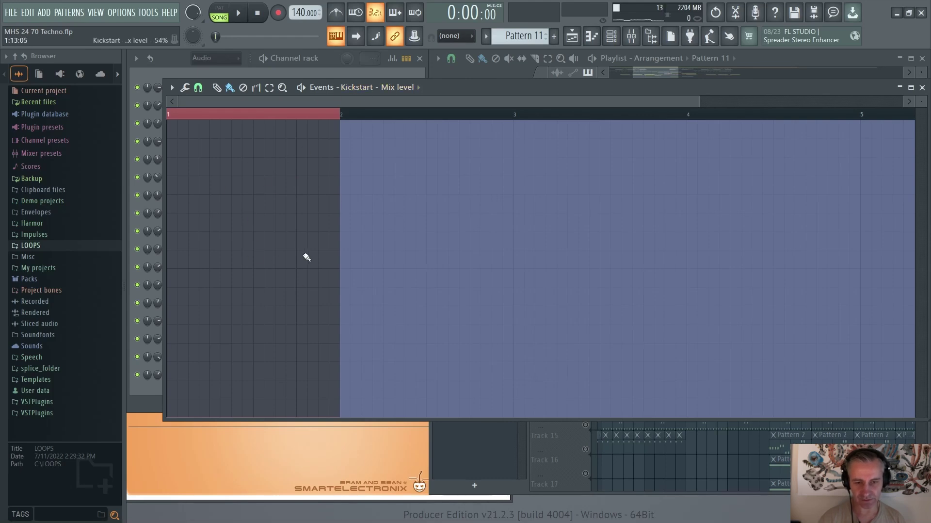
key(Escape)
scroll(727, 169, up, 3)
scroll(678, 167, down, 4)
scroll(720, 222, down, 3)
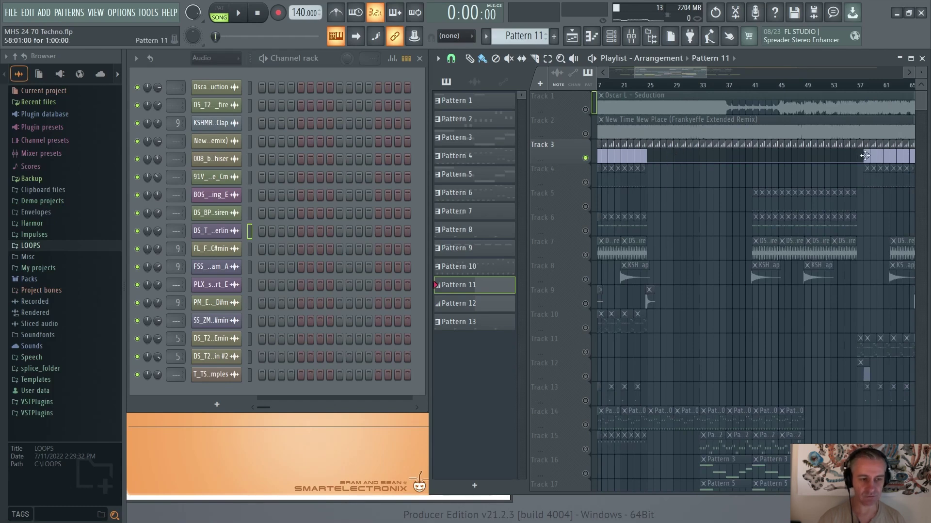
Step: Solo Track 4 instead, play it briefly from the start and bring up the steps of its Pattern 8 in the channel rack
right_click(586, 182)
scroll(671, 191, down, 4)
scroll(567, 184, up, 5)
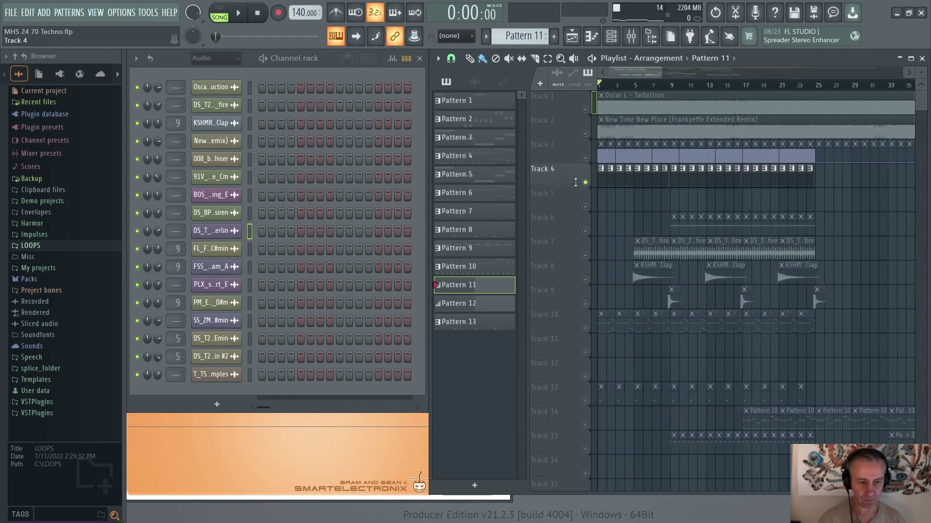
scroll(567, 184, down, 2)
key(space)
double_click(604, 178)
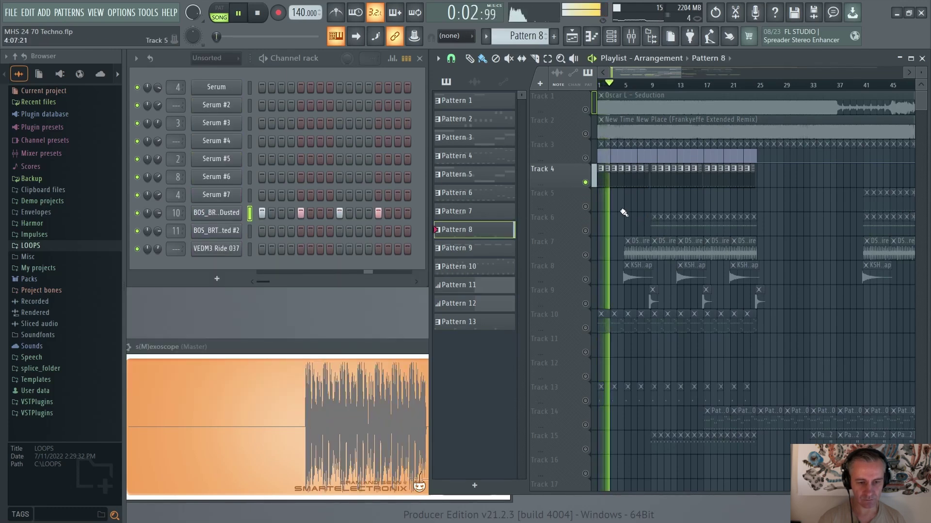
key(space)
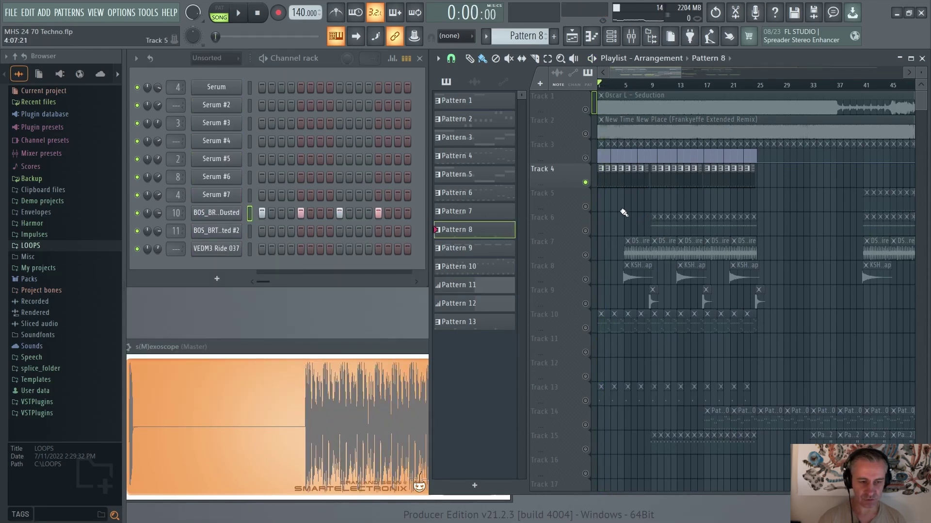
Step: Move the song position to bar 9, enable Track 10, unmute its two Pattern 4 clips from there and select Pattern 4
scroll(623, 212, up, 4)
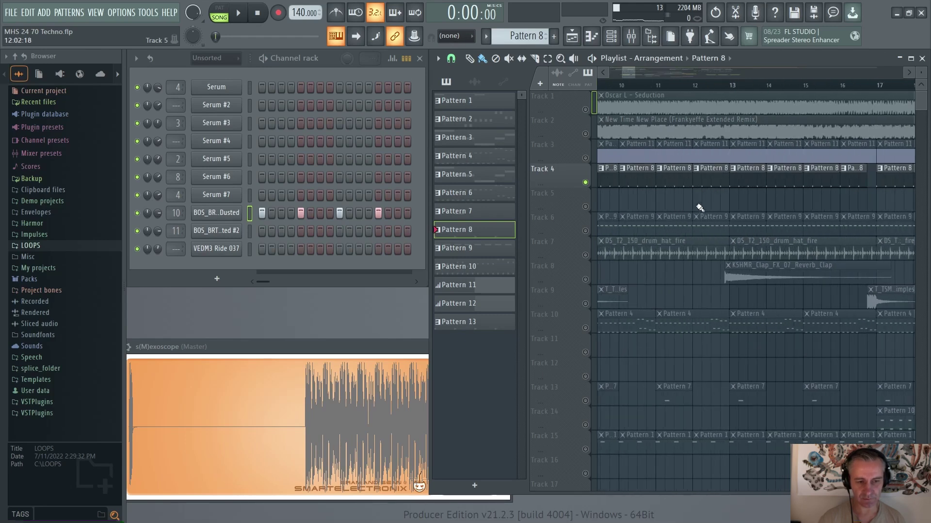
click(633, 87)
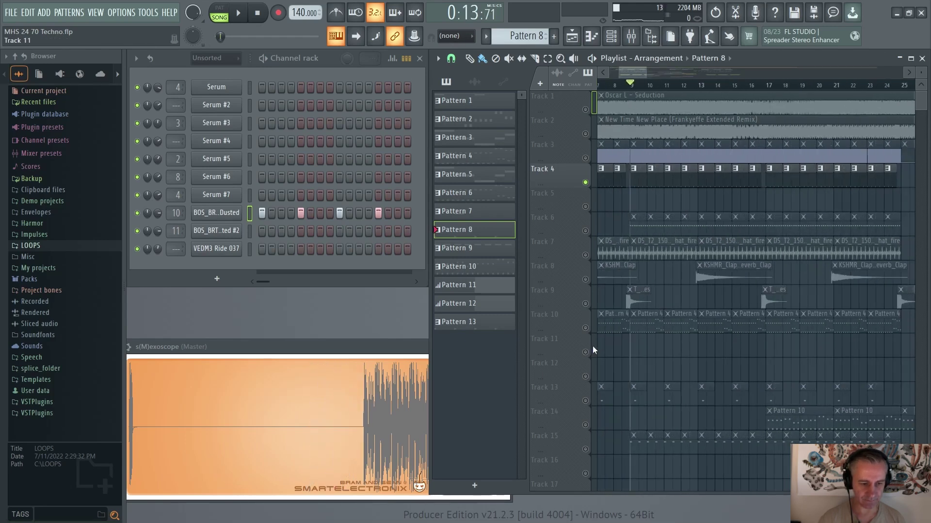
scroll(595, 376, down, 1)
click(585, 303)
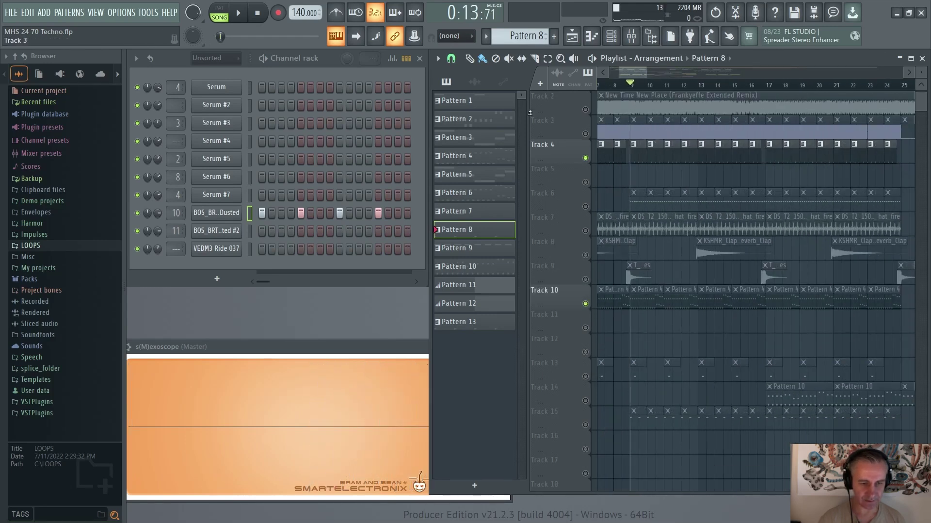
drag(644, 297, 678, 301)
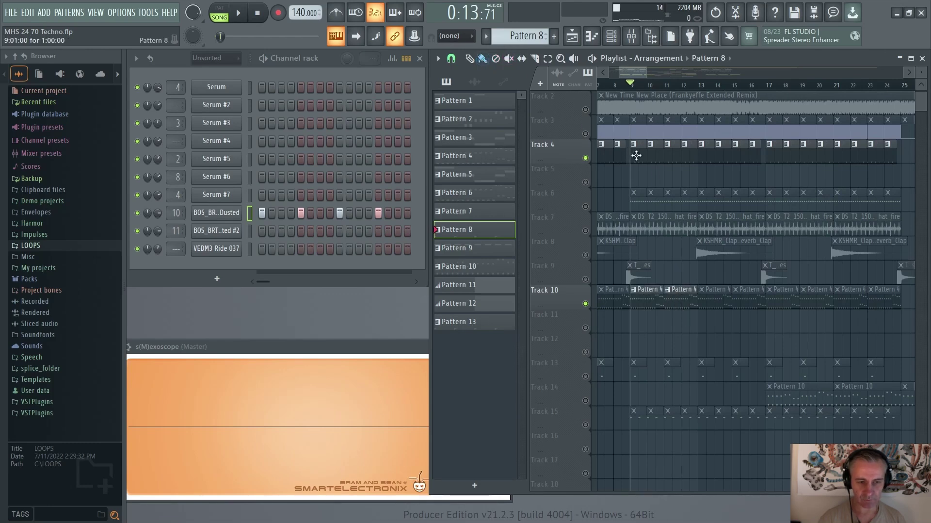
click(649, 305)
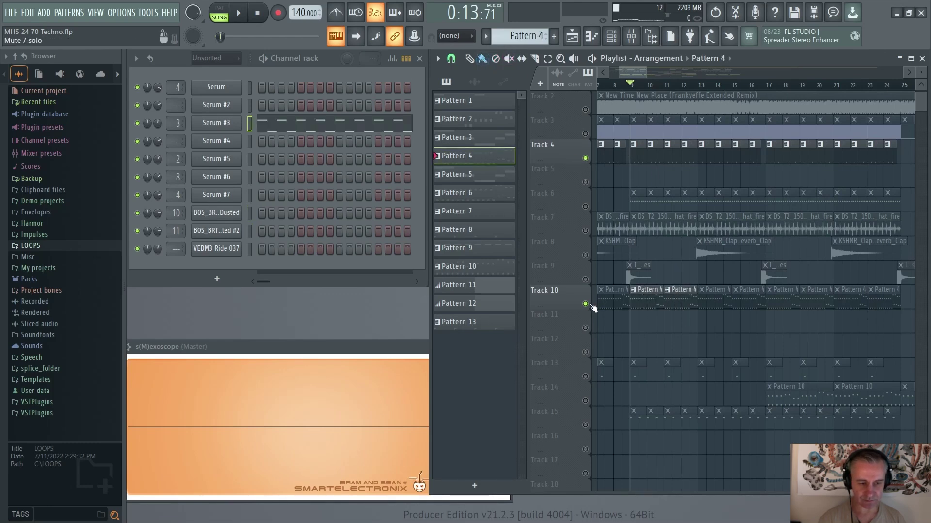
Step: Silence Track 4 and listen to the Pattern 4 clips on Track 10 alone from bar 9
ctrl+scroll(648, 302, down, 2)
scroll(634, 222, up, 1)
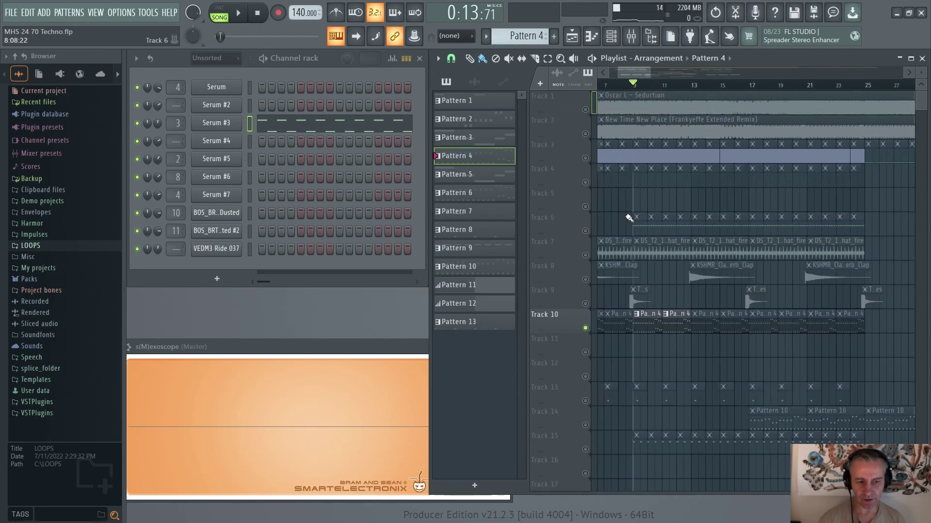
key(space)
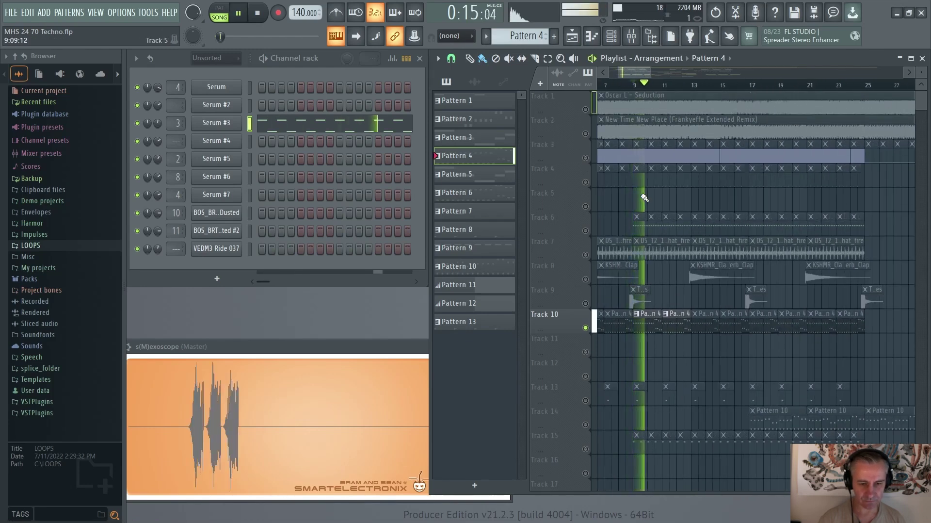
key(space)
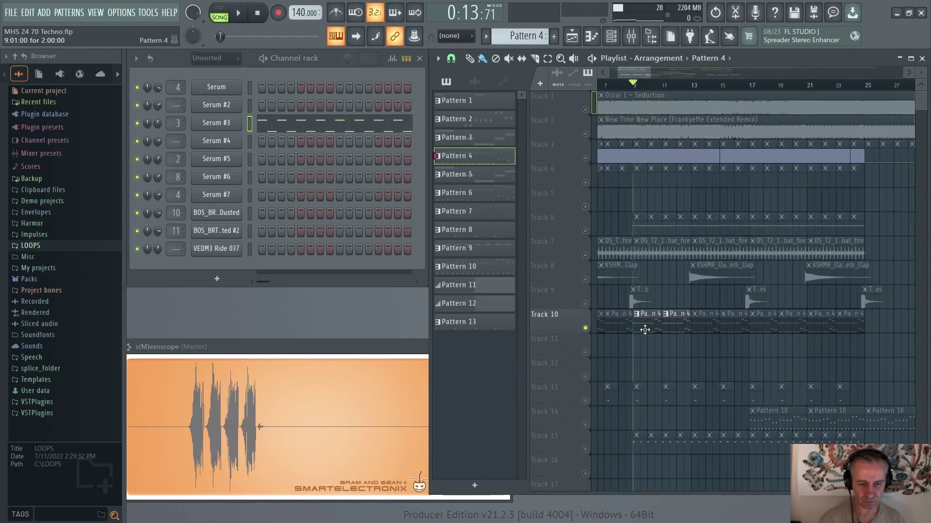
Step: Re-enable Track 4, select its Pattern 8 and listen to it together with Track 10 from bar 9
click(586, 182)
click(641, 181)
scroll(657, 208, down, 3)
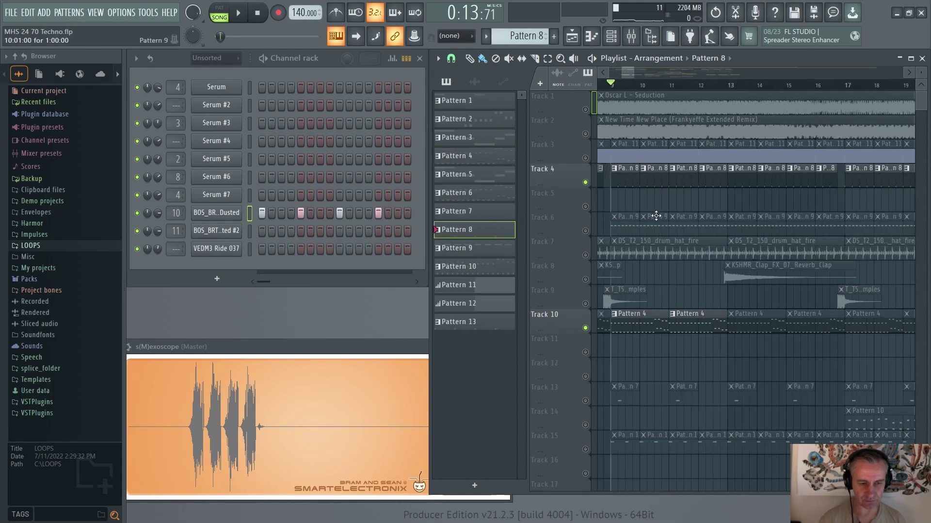
scroll(645, 206, up, 3)
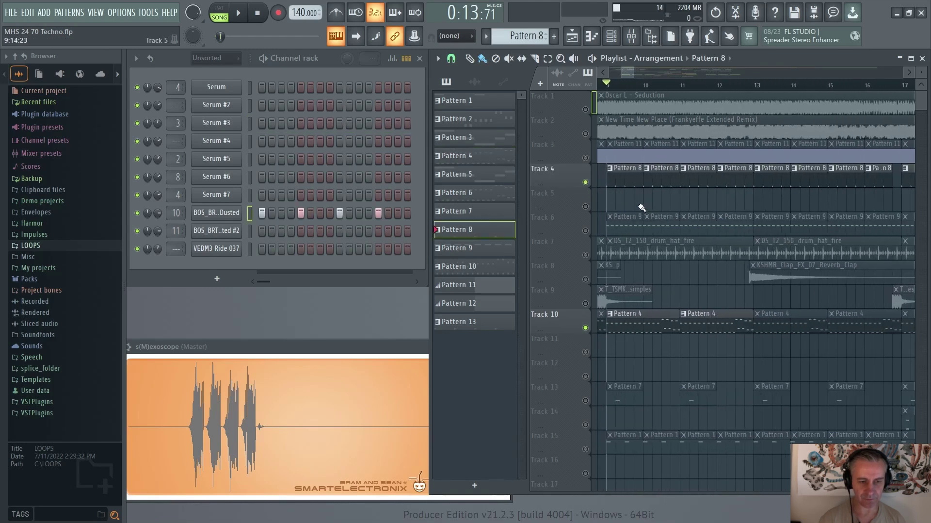
key(space)
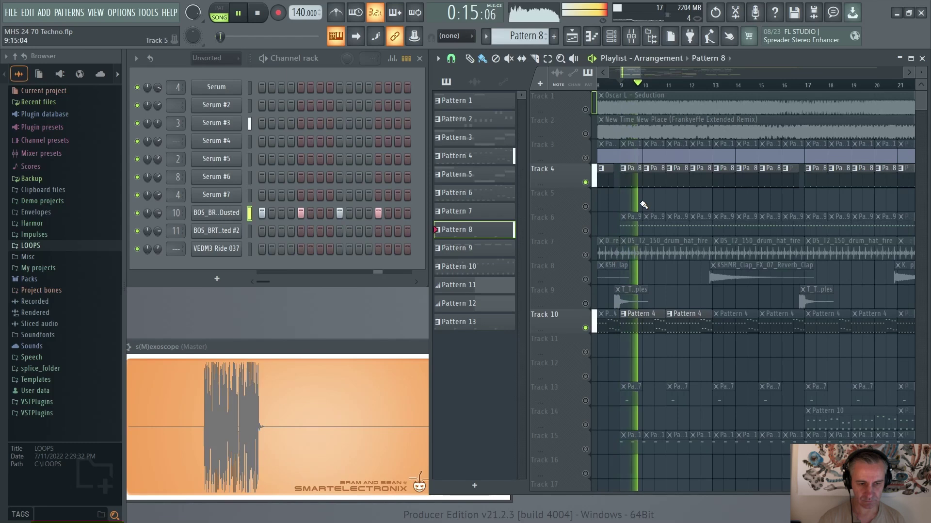
key(space)
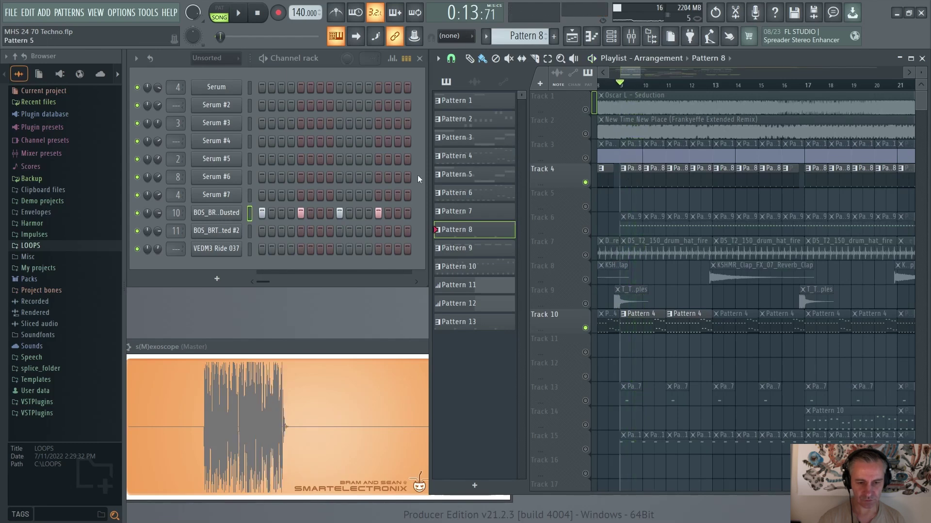
Step: Try shorter and longer volume envelope holds on the BOS_BRT_Kick_Rumble_One_Shot_Dusted channel during playback, settle on a 29% hold time and close its settings
click(216, 212)
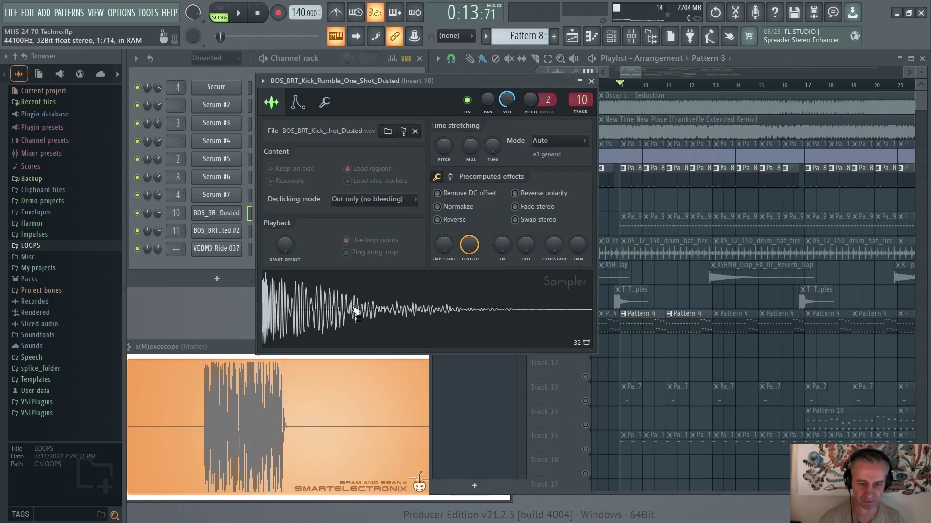
click(298, 102)
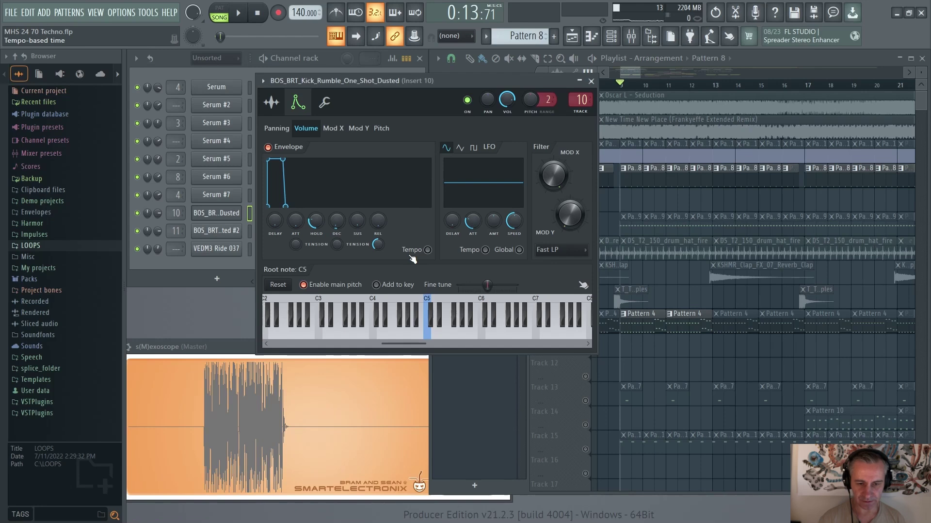
drag(313, 219, 313, 222)
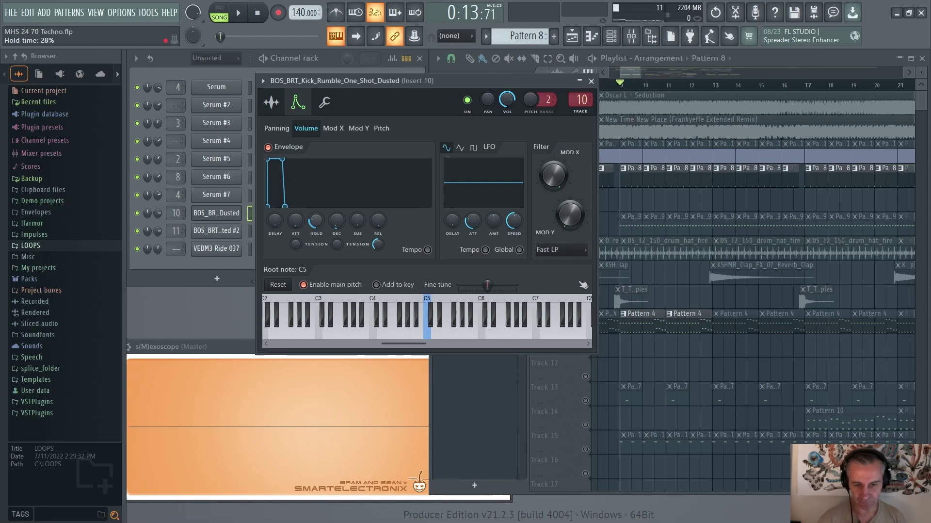
key(space)
drag(315, 221, 316, 222)
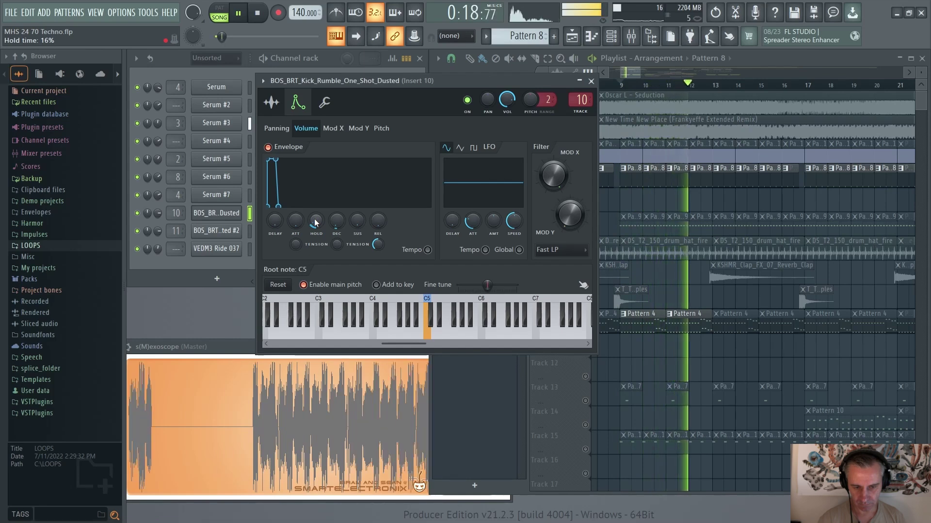
key(space)
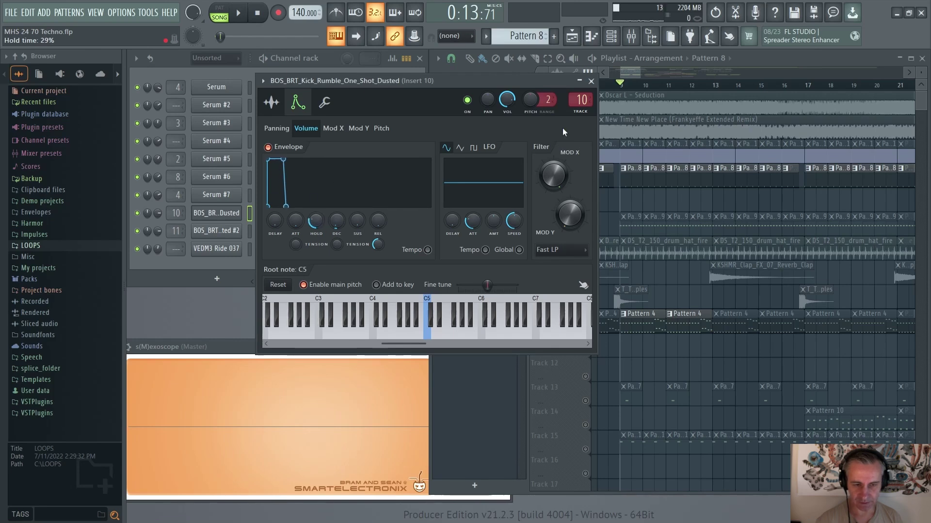
click(591, 82)
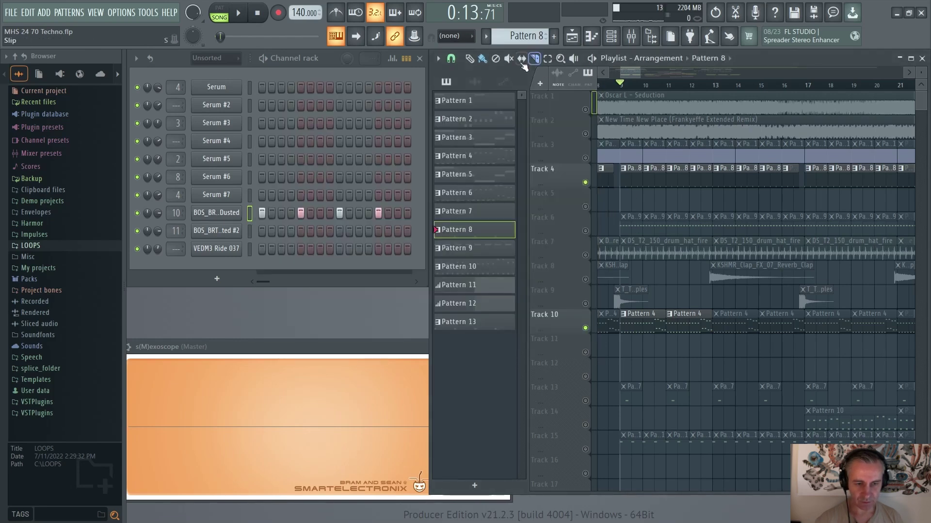
Step: Mute the two Pattern 4 clips again, view the kick rumble channel's sample waveform and play the kick alone from bar 9
click(482, 58)
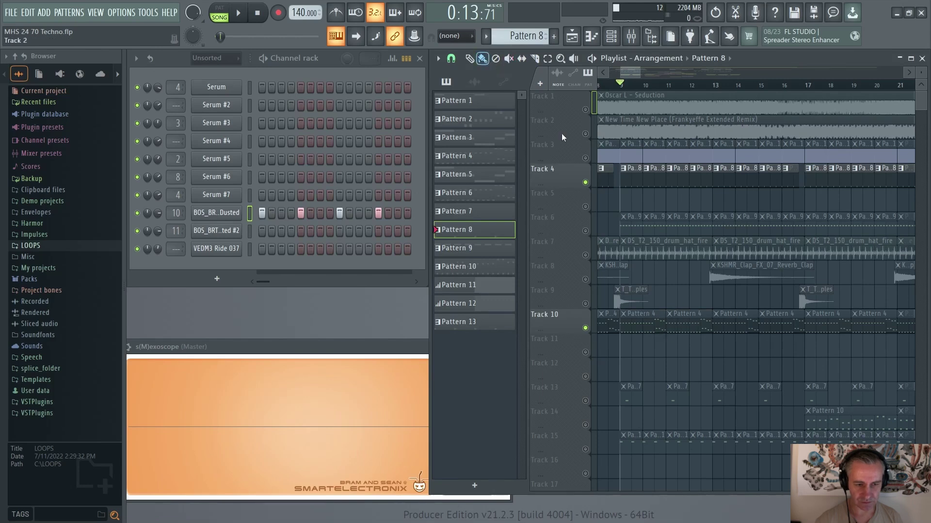
click(228, 213)
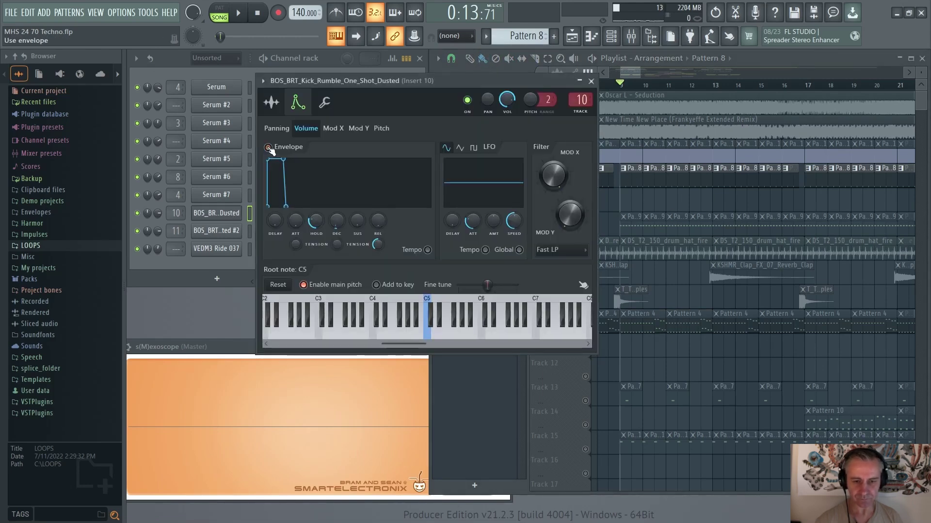
click(271, 113)
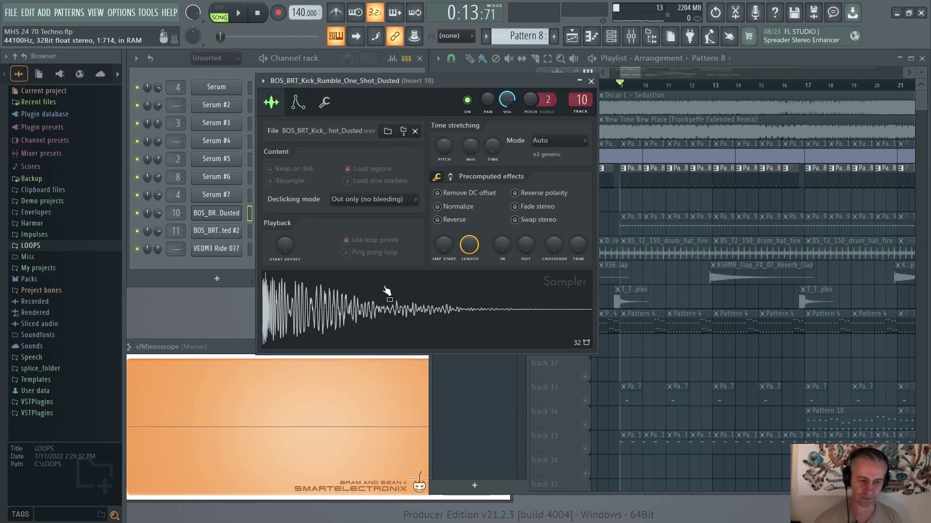
key(space)
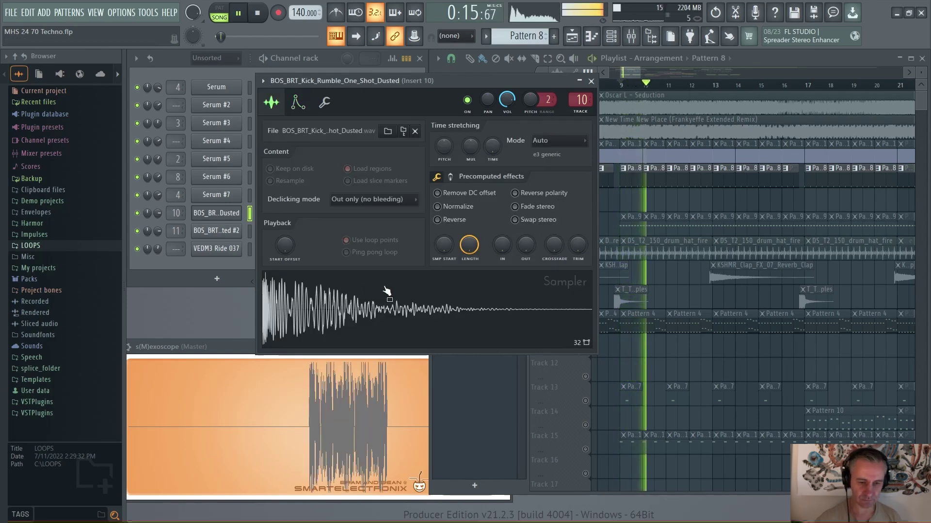
Step: Play the kick rumble channel with its volume envelope switched off, re-enable the envelope and close the channel settings
key(space)
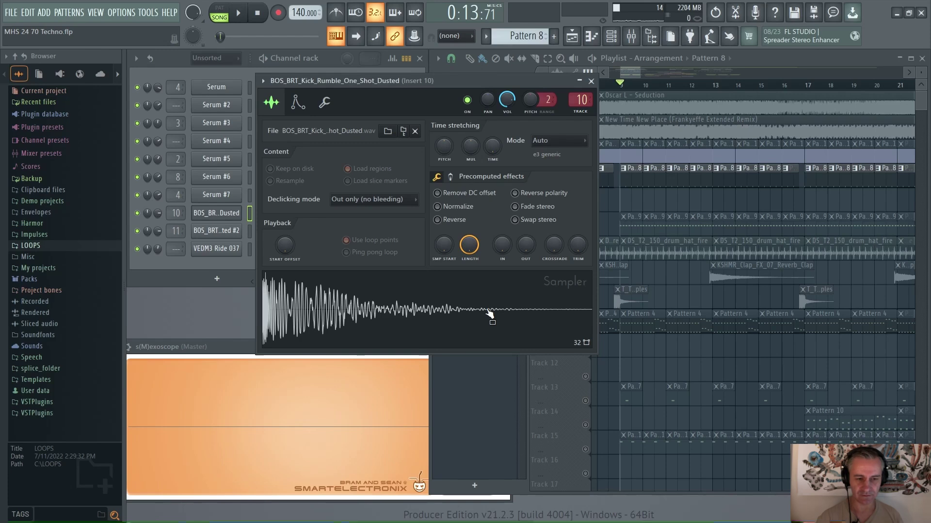
click(298, 102)
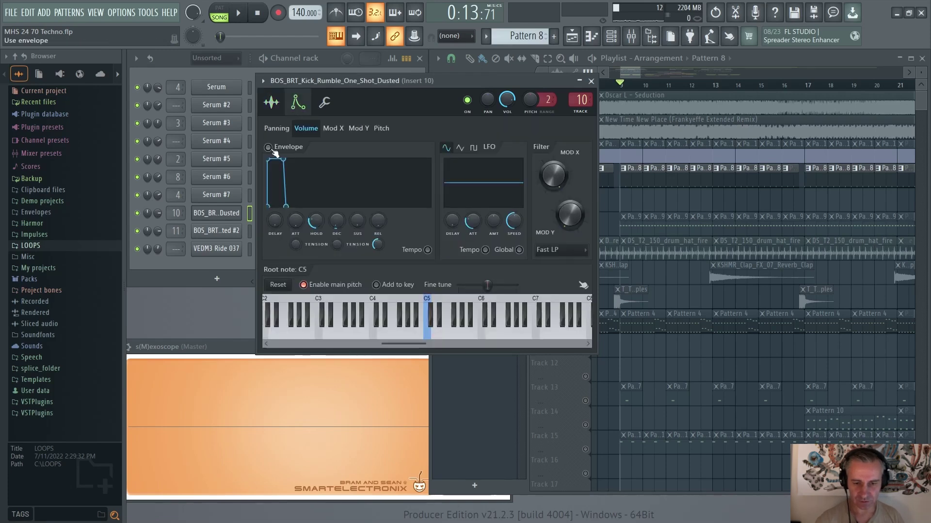
key(space)
key(space)
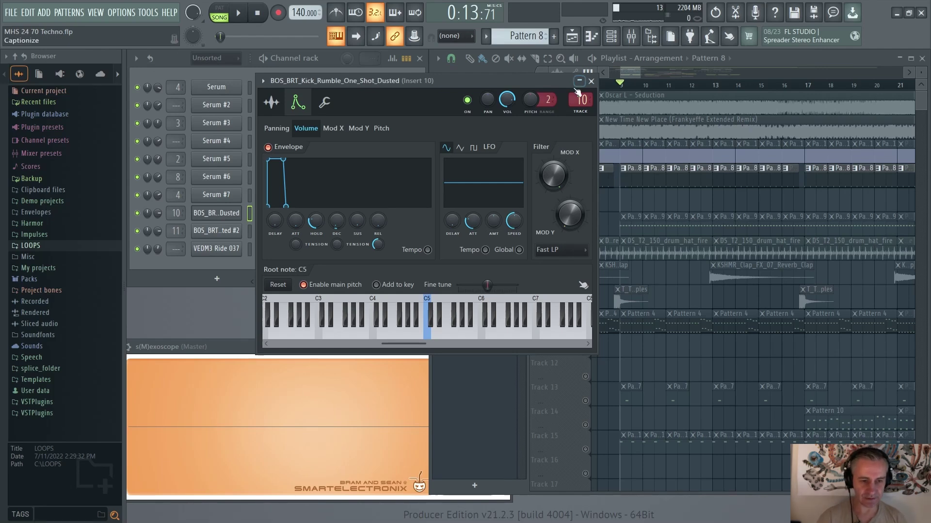
click(592, 82)
Step: Enable Track 5 alongside the active tracks and listen to its Pattern 13 clips from about bar 42
scroll(776, 219, right, 6)
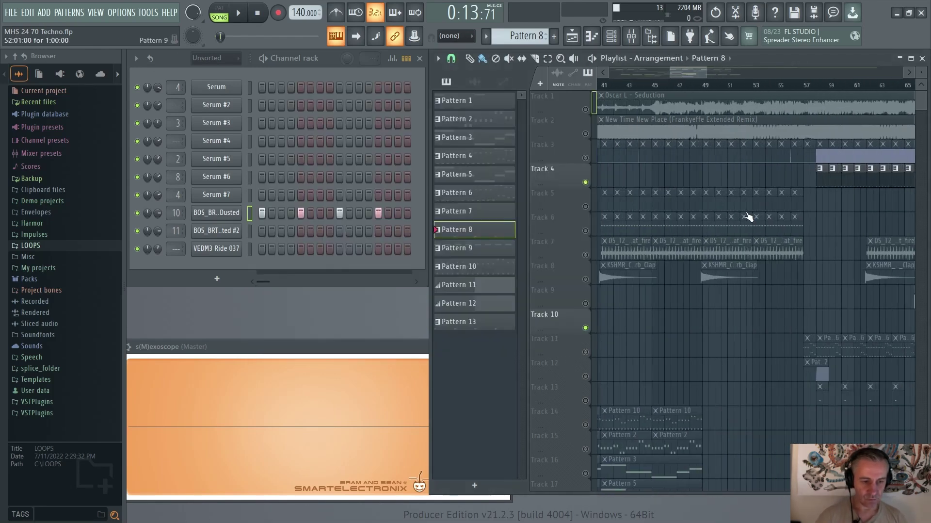
click(586, 206)
scroll(649, 88, down, 2)
click(644, 84)
key(space)
scroll(679, 223, up, 2)
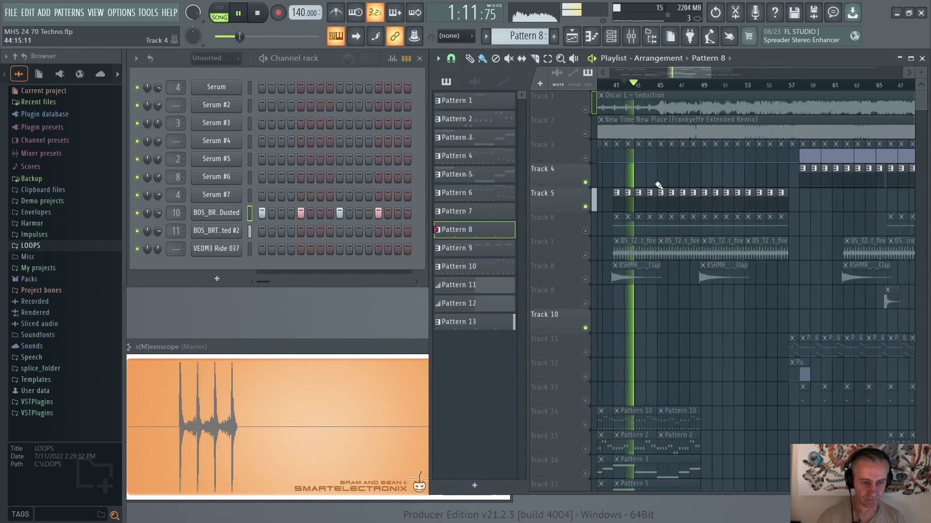
key(space)
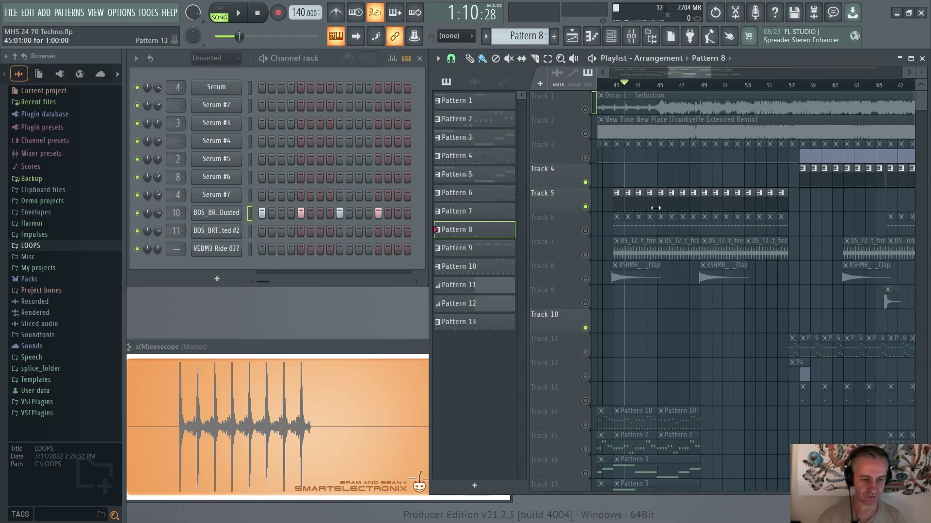
Step: Solo Track 6 and listen to its Pattern 9 clips from about bar 42
right_click(585, 231)
scroll(728, 263, down, 6)
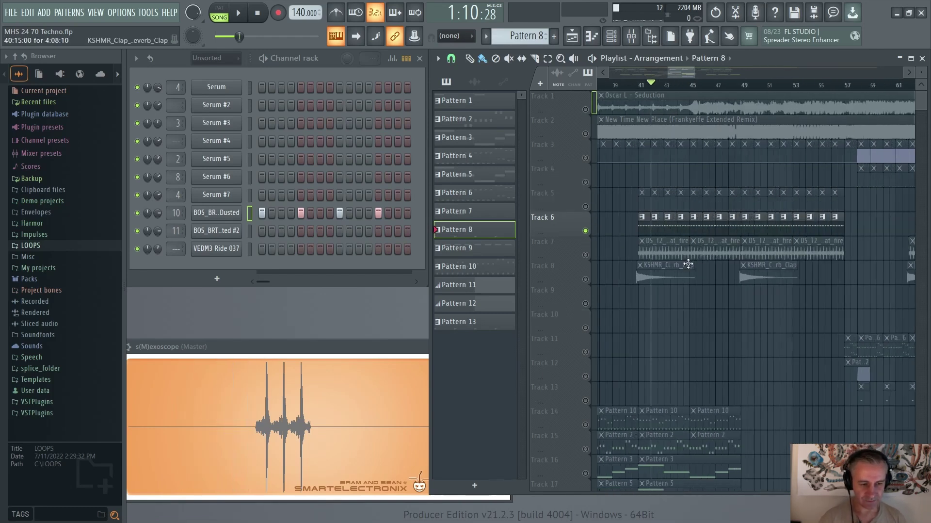
scroll(620, 265, up, 5)
key(space)
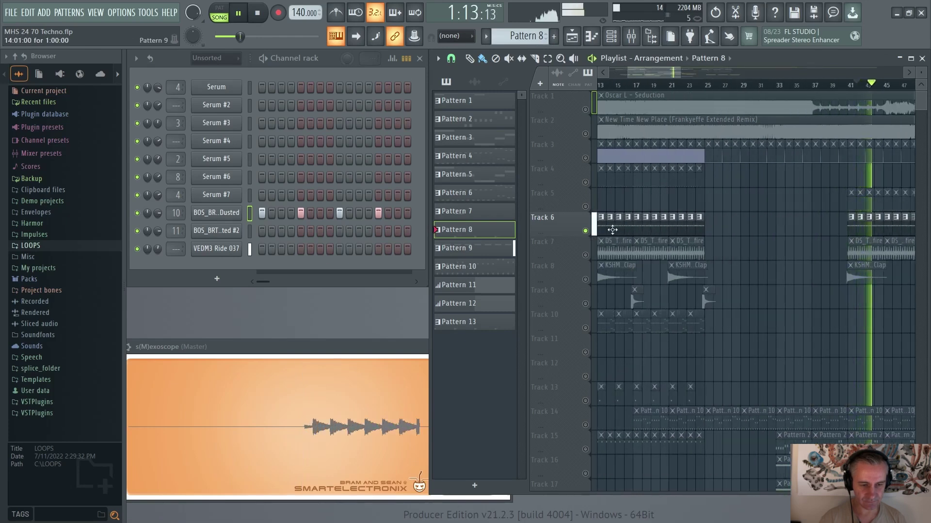
Step: Select Pattern 9, view its VEDM3 Ride 037 notes in the piano roll and play the pattern alone in pattern mode
click(466, 248)
click(306, 250)
key(space)
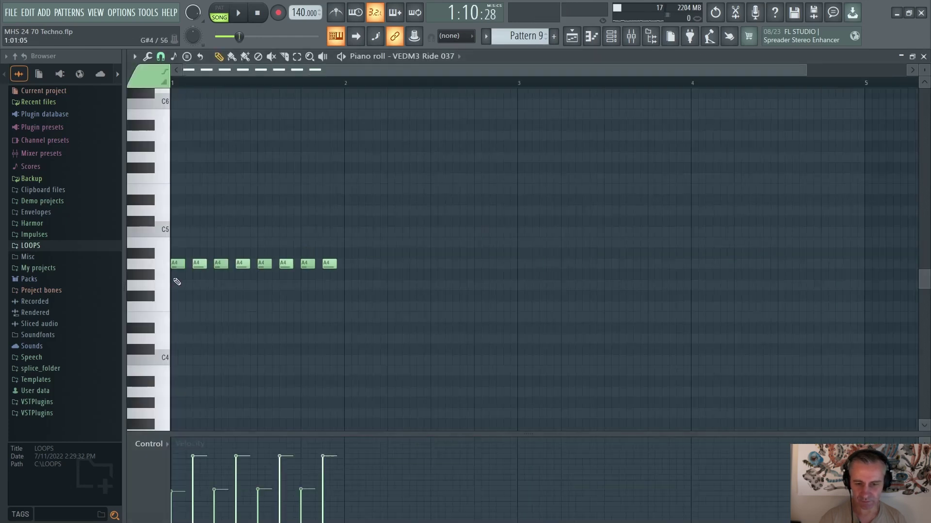
scroll(252, 149, up, 3)
click(220, 17)
click(238, 12)
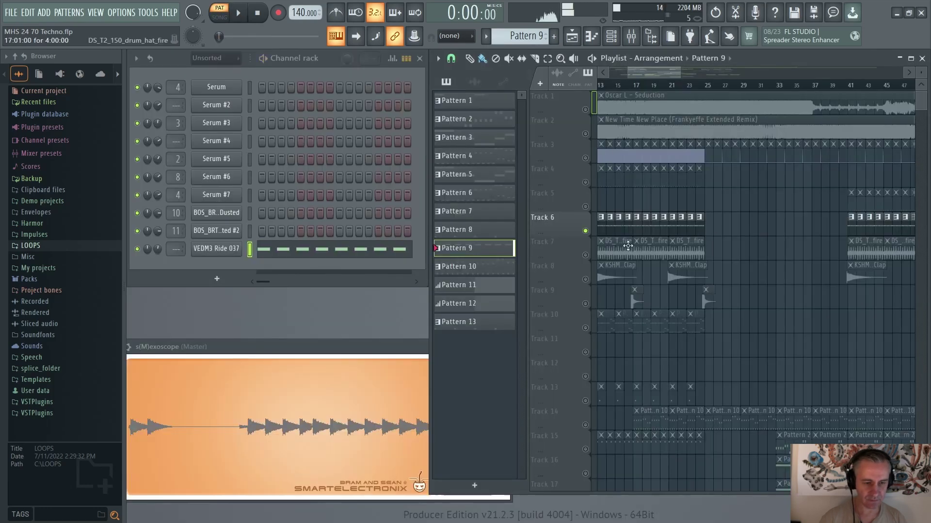
Step: Solo Track 7 and listen to the DS_T2_150_drum_hat_fire loop in song mode from bar 17
right_click(585, 255)
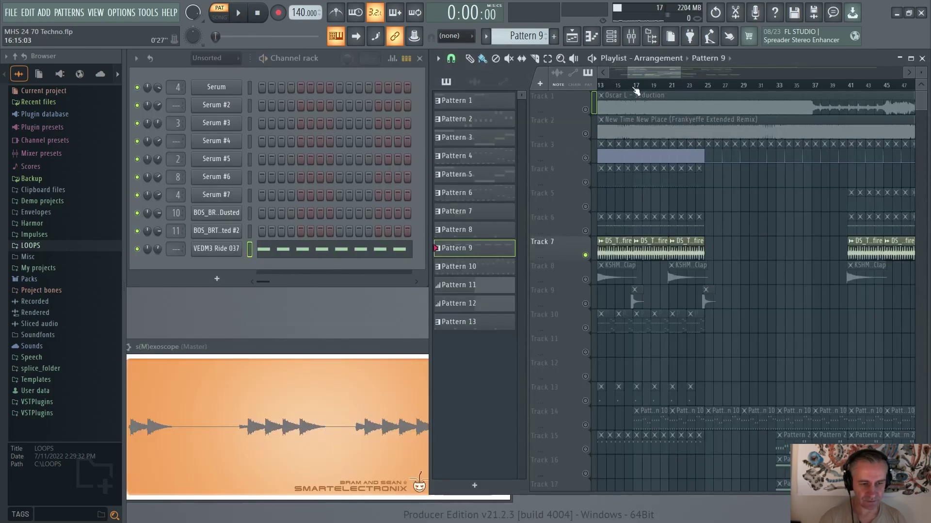
click(634, 85)
scroll(665, 223, up, 3)
scroll(666, 224, down, 2)
key(space)
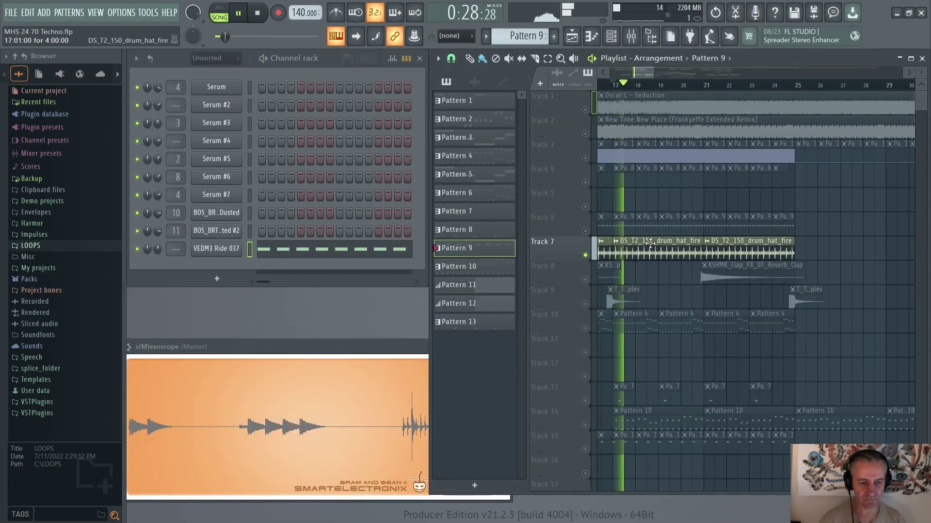
Step: Add Tracks 6, 4 and 8 to Track 7 during playback and listen to the layers together
click(585, 230)
click(586, 182)
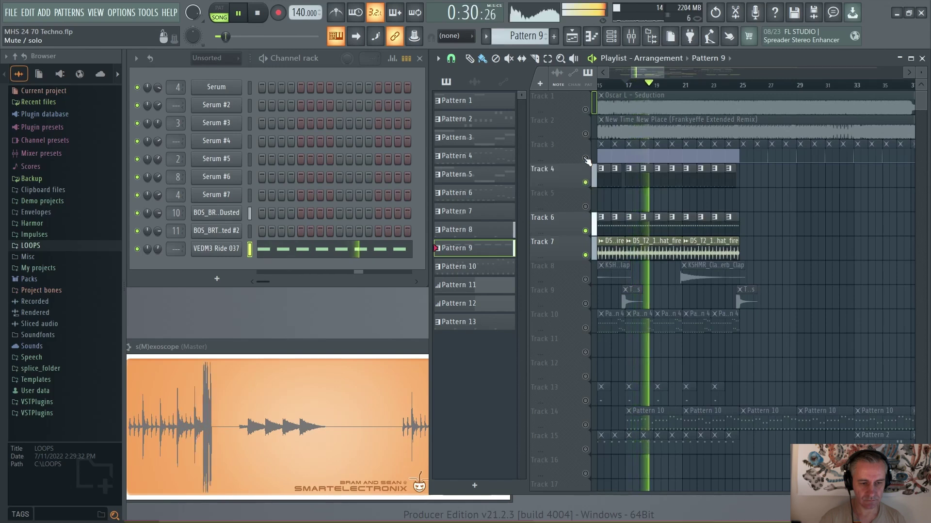
click(586, 279)
scroll(695, 290, down, 2)
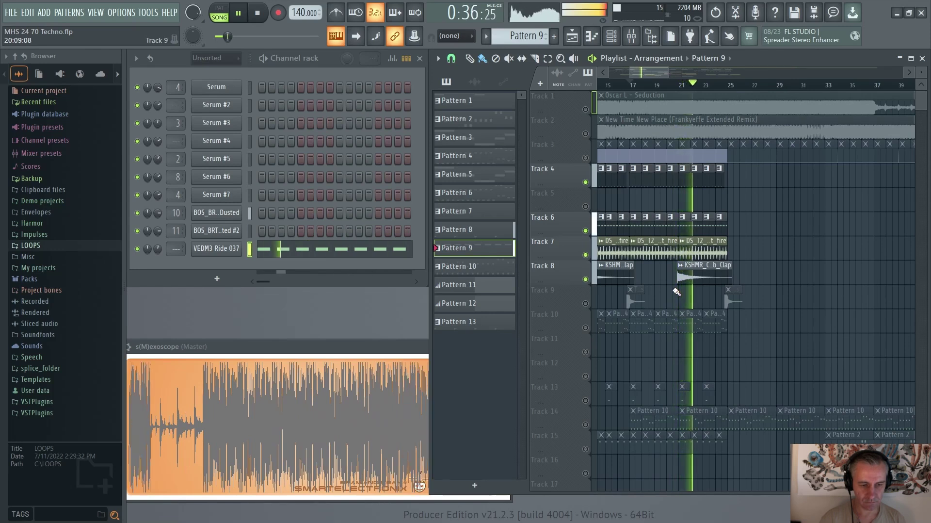
key(space)
Step: Solo Track 8 and listen to the KSHMR_Clap_FX_07_Reverb_Clap sample from just before bar 21
scroll(691, 107, up, 3)
click(692, 87)
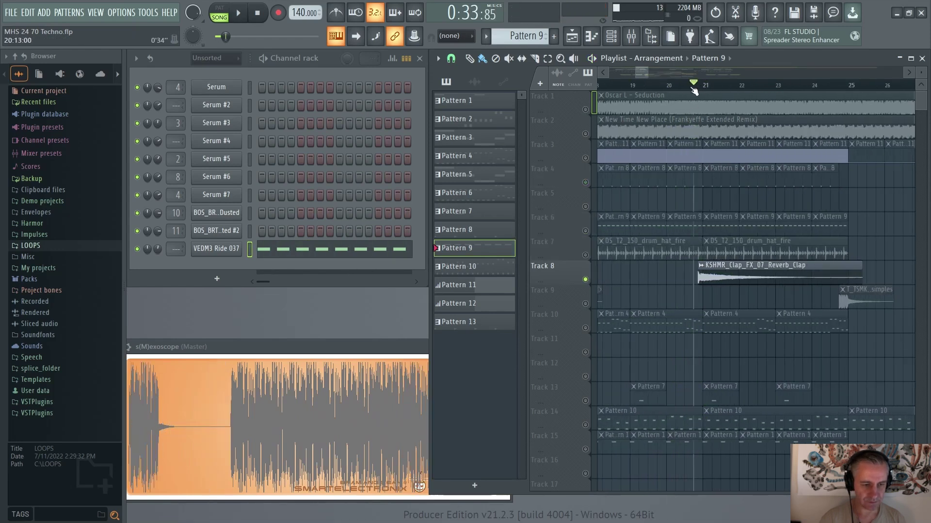
key(space)
scroll(701, 296, up, 2)
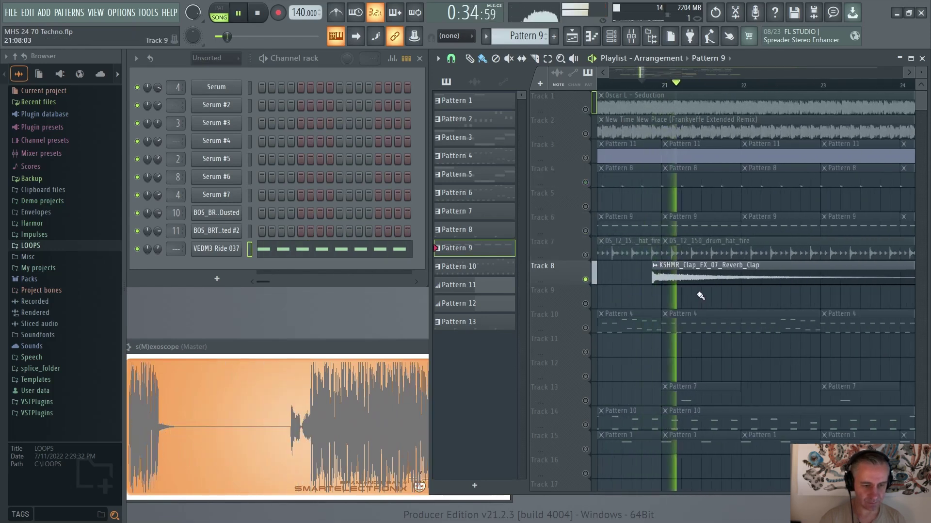
scroll(698, 293, down, 4)
key(space)
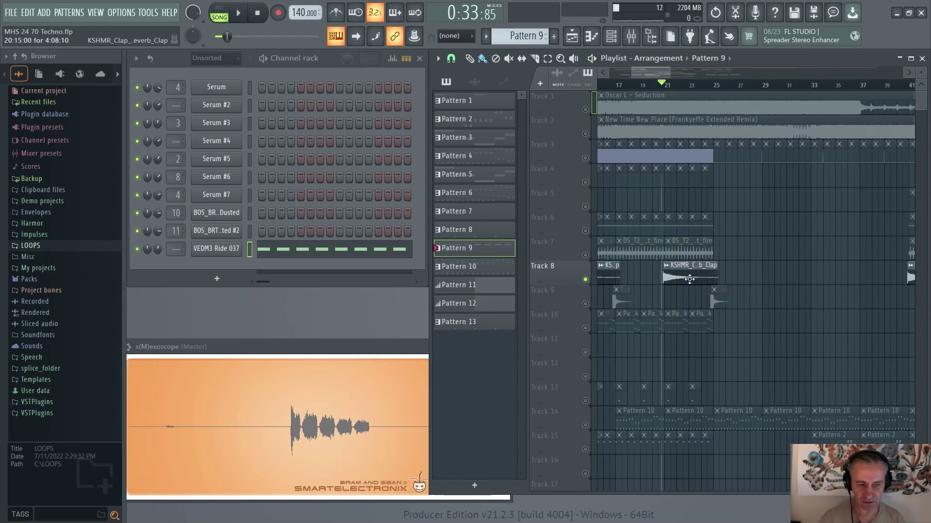
scroll(685, 274, down, 1)
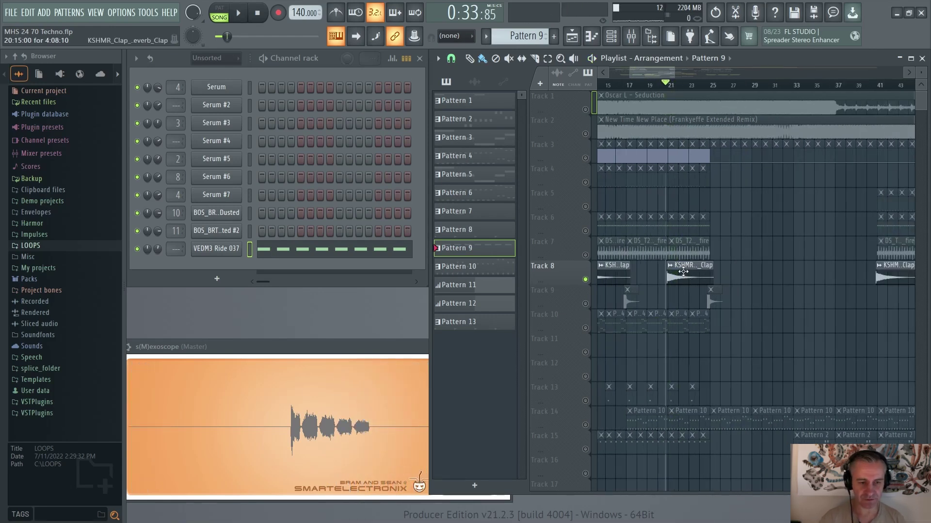
Step: Solo Track 9 and listen to its fx_oneshot_fill sample from just before bar 17
right_click(586, 303)
scroll(630, 297, up, 5)
click(648, 85)
key(space)
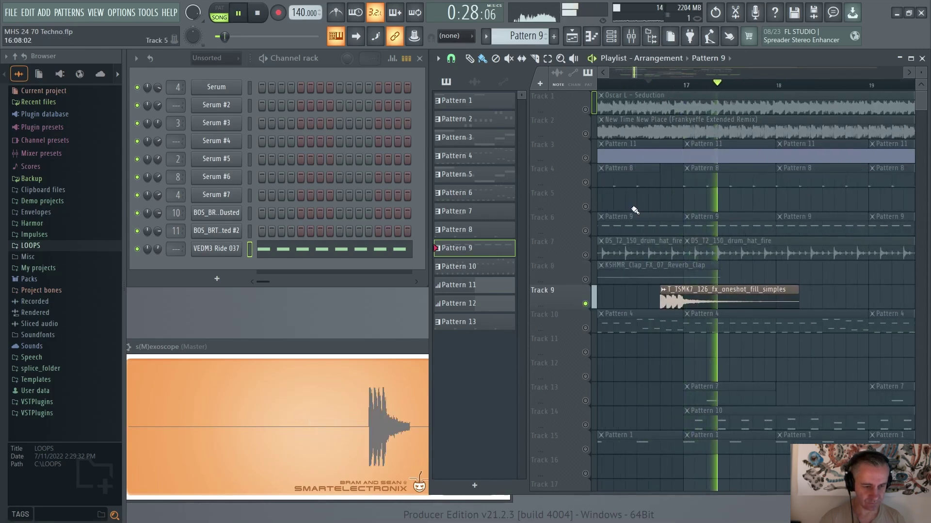
key(space)
Step: Re-enable all playlist tracks and look over the arrangement around bars 55 to 69
scroll(634, 262, down, 6)
right_click(586, 328)
right_click(586, 328)
scroll(604, 338, down, 1)
scroll(800, 373, up, 4)
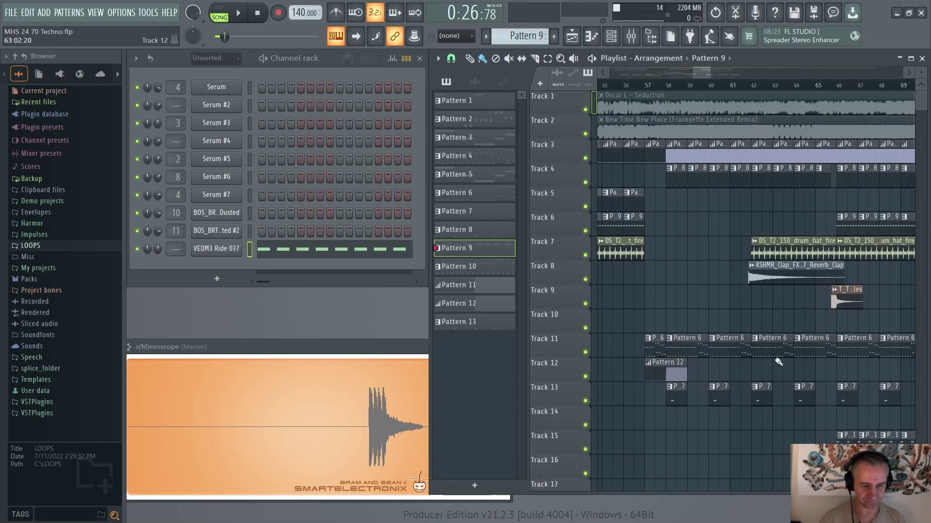
scroll(631, 363, down, 1)
Step: Leave only Tracks 3, 11 and 12 active and listen to the Pattern 6 section from bar 57
right_click(586, 158)
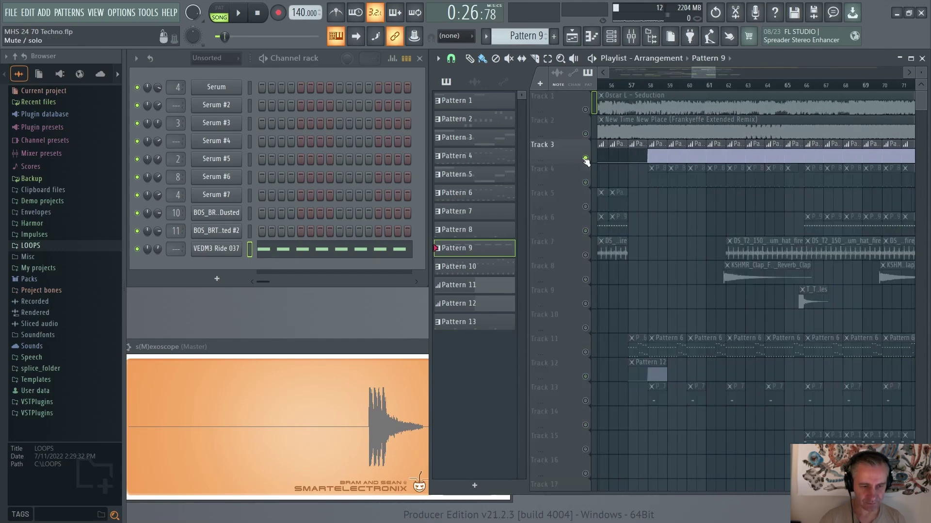
click(585, 352)
click(585, 375)
scroll(630, 338, up, 2)
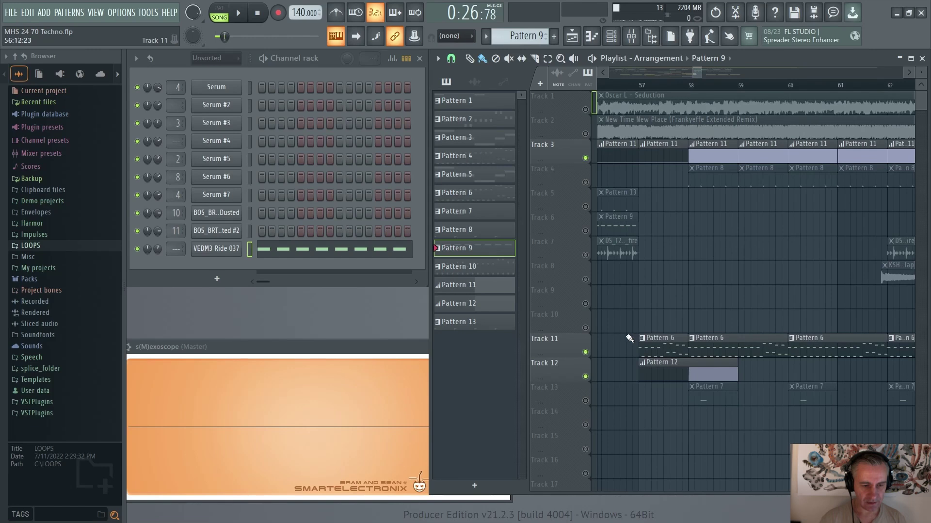
scroll(630, 338, down, 2)
click(629, 84)
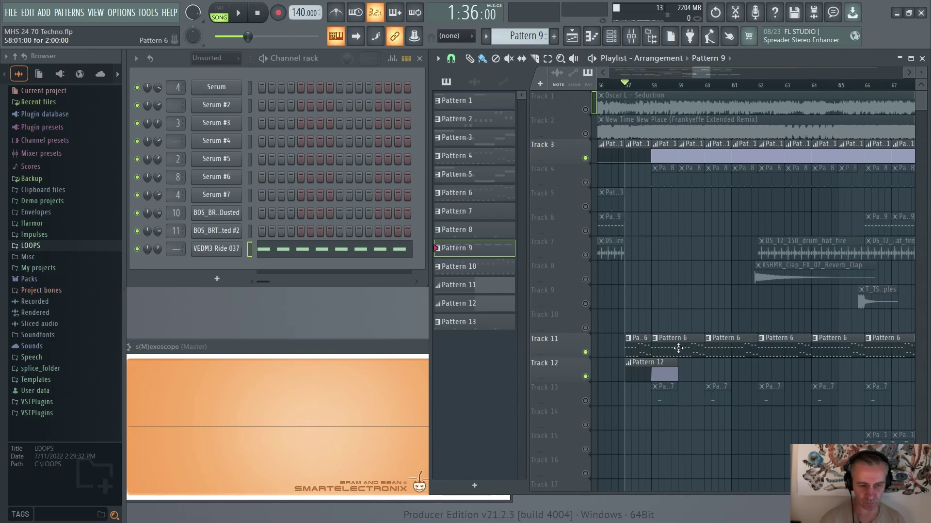
key(space)
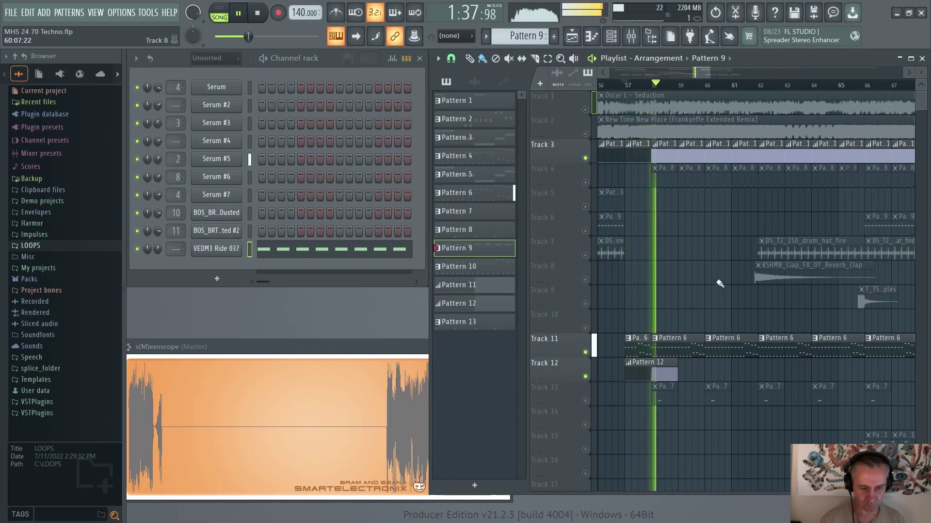
key(space)
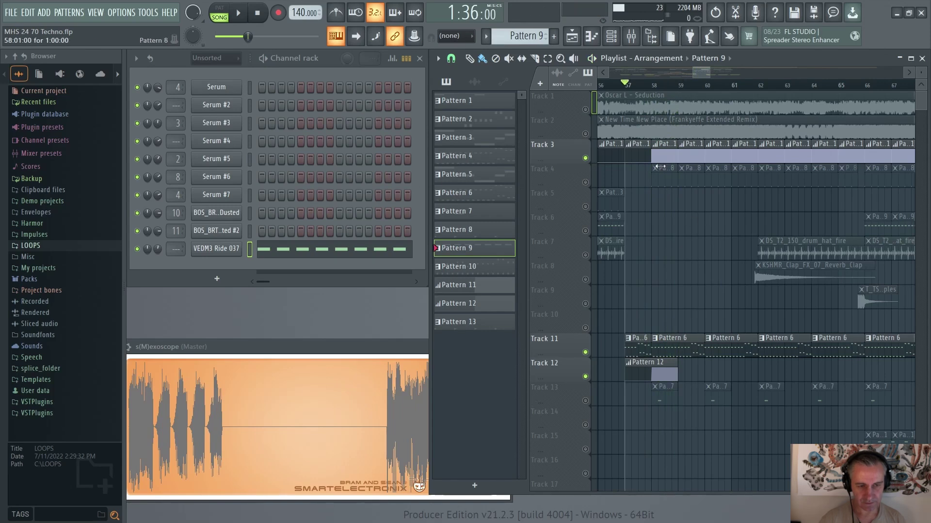
Step: Select Pattern 6, show Insert 2 in the mixer and watch its Fruity parametric EQ 2 mix level during playback from bar 57
click(661, 347)
click(631, 37)
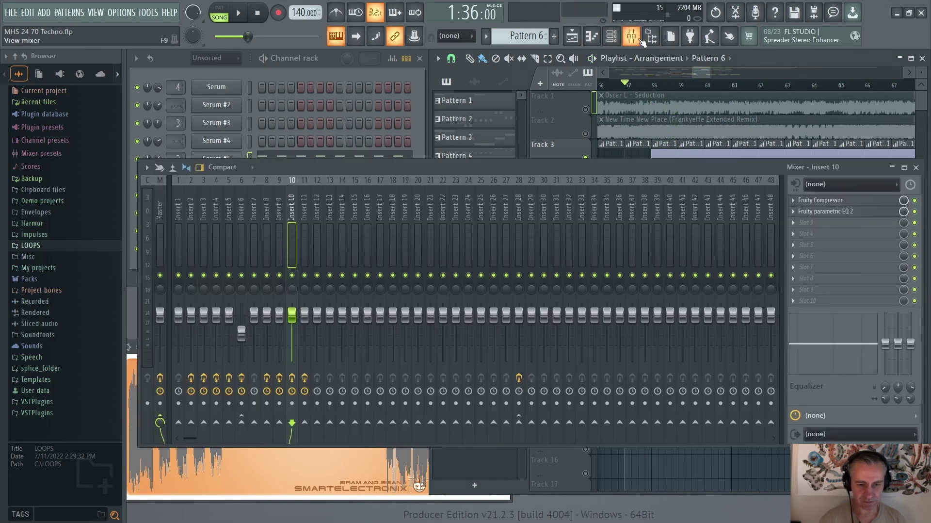
click(192, 200)
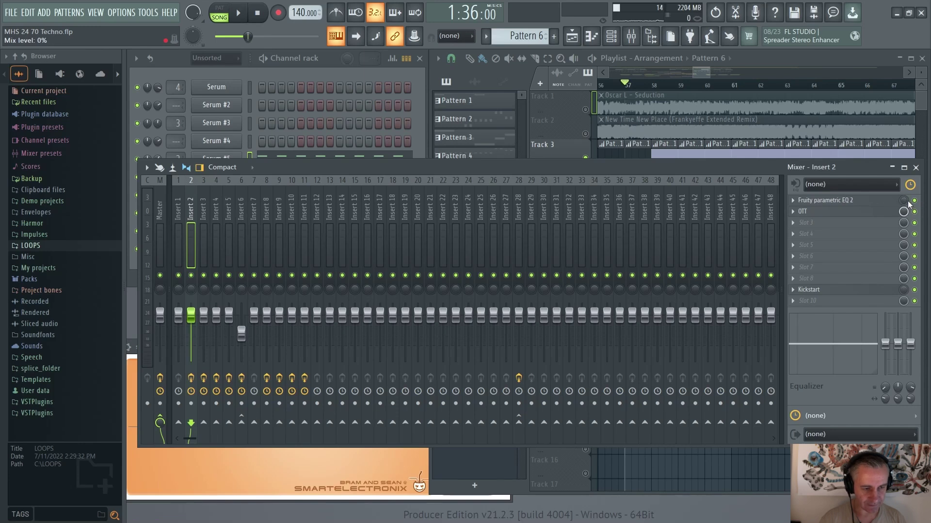
key(space)
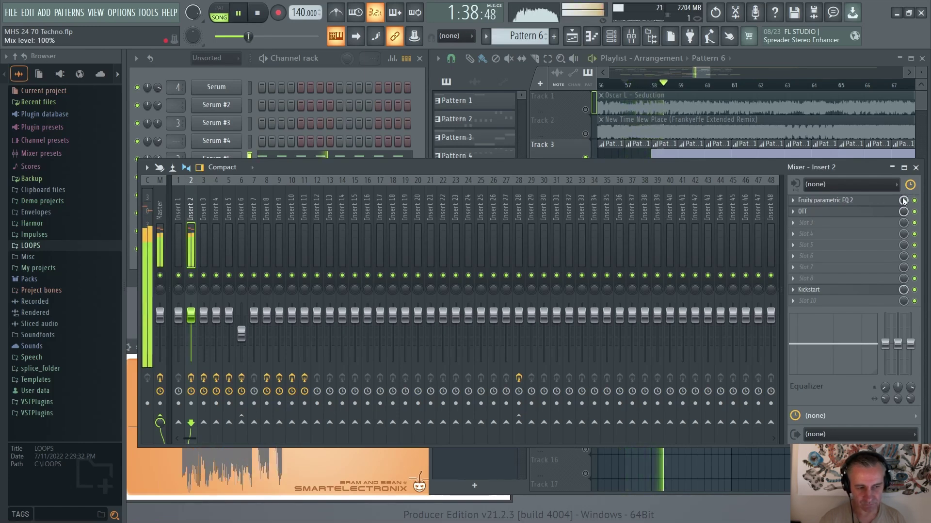
key(space)
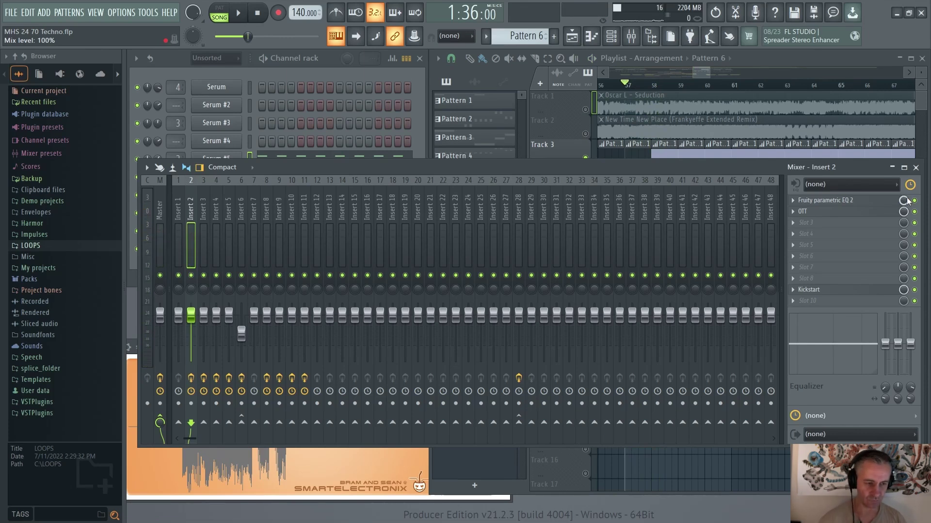
Step: Close the mixer and re-enable all tracks in the playlist
key(F9)
right_click(586, 353)
right_click(586, 353)
scroll(703, 298, down, 3)
scroll(690, 347, down, 2)
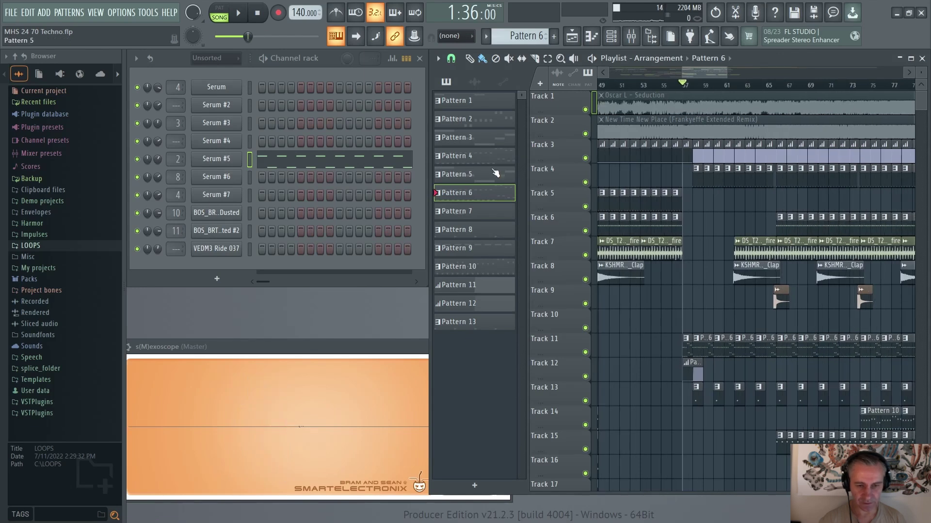
Step: Play Pattern 6 alone in pattern mode, viewing its Serum #5 notes in the piano roll, and return to the playlist
click(226, 7)
click(291, 159)
key(space)
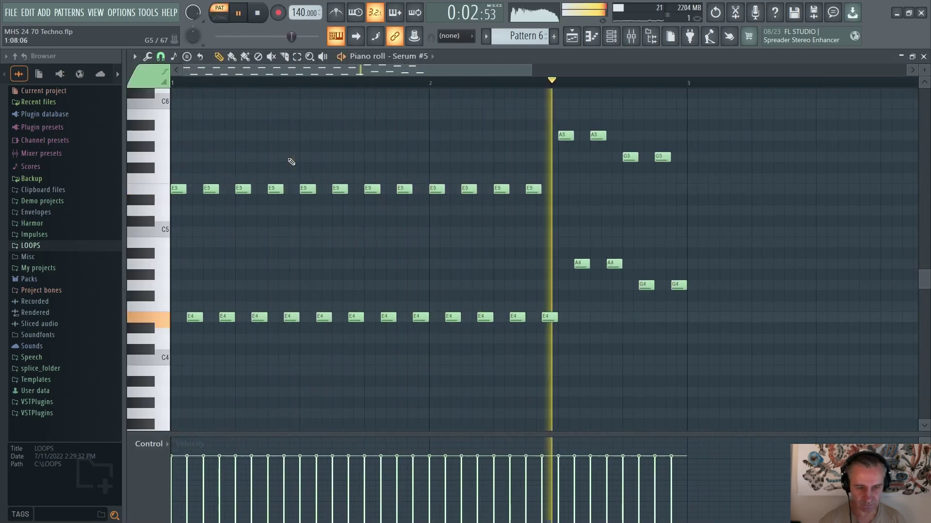
key(space)
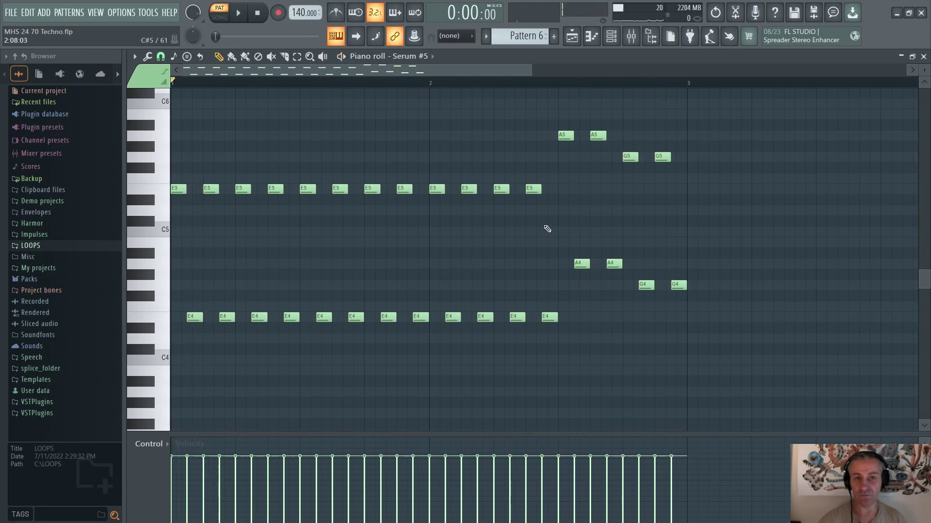
key(F7)
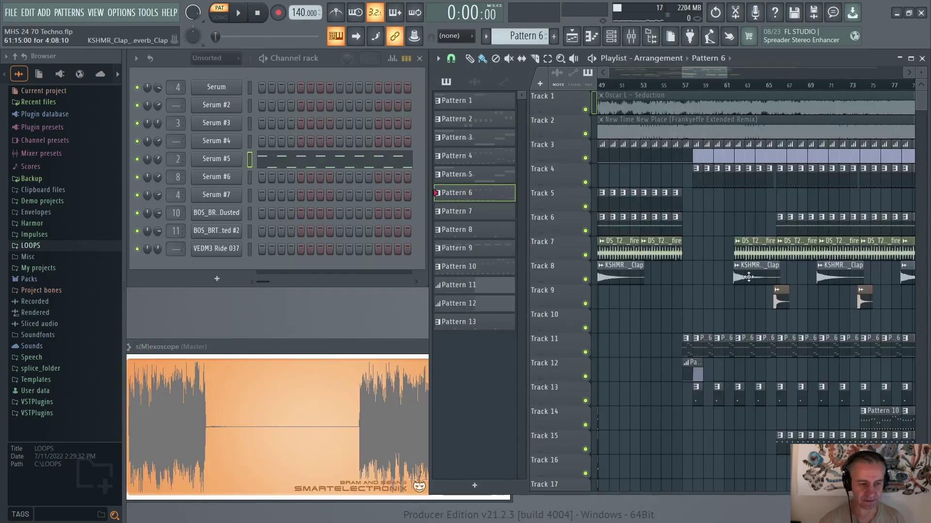
Step: Select Pattern 7 on Track 13, play its Serum #6 note in the piano roll, and return to the playlist
scroll(786, 141, right, 8)
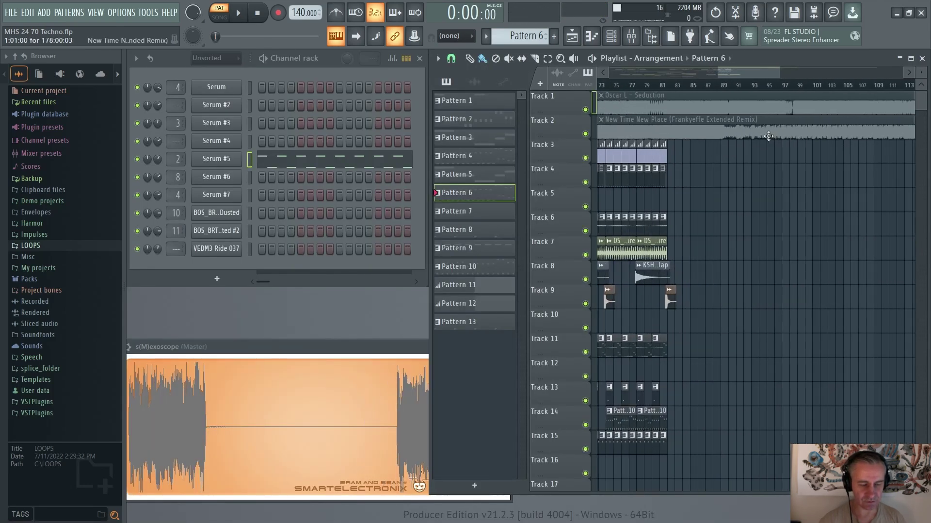
scroll(694, 100, up, 3)
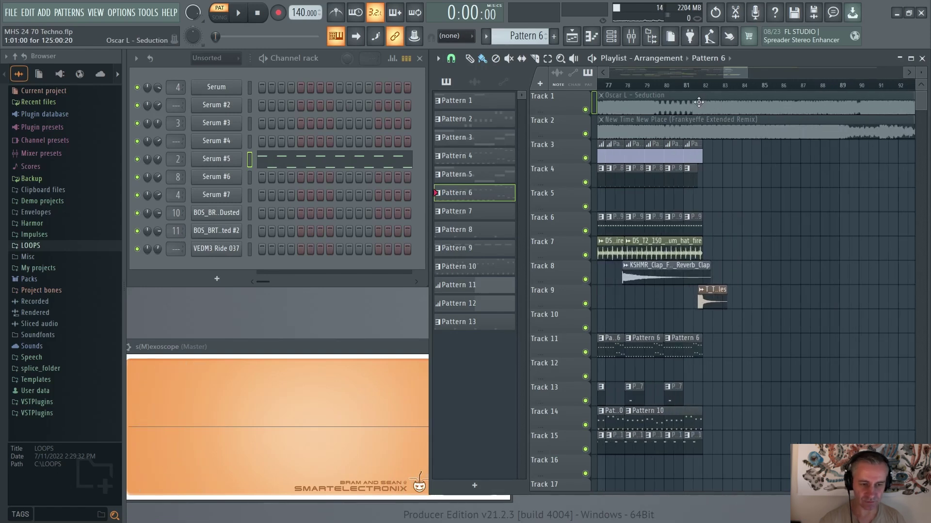
scroll(783, 198, left, 10)
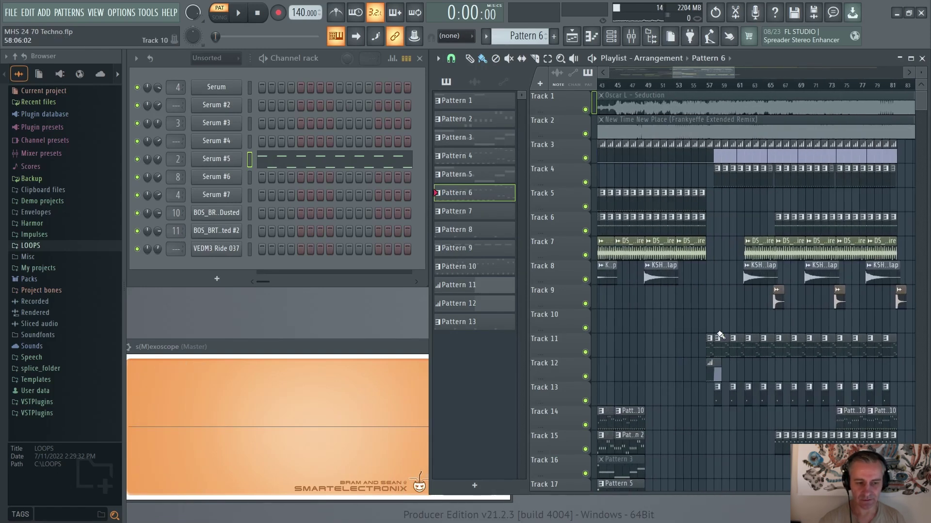
scroll(725, 313, down, 5)
scroll(689, 272, down, 2)
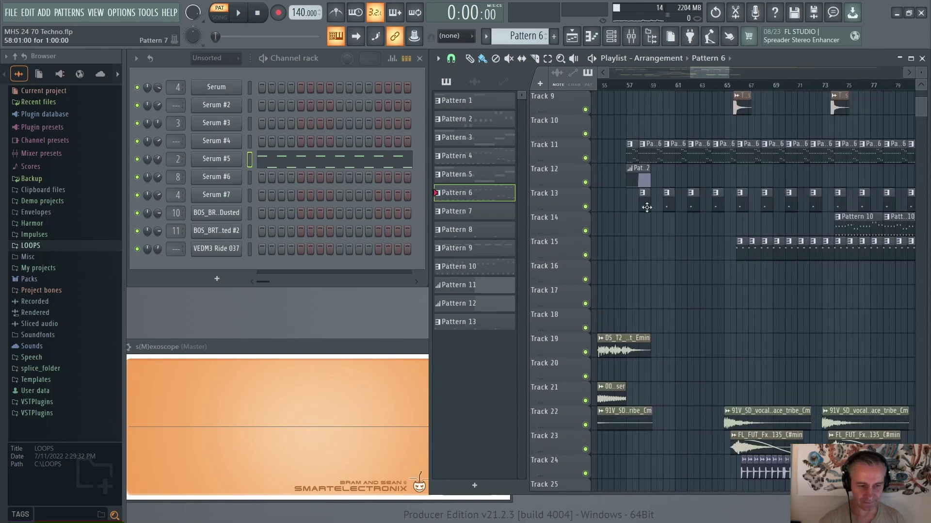
click(645, 205)
scroll(644, 205, down, 1)
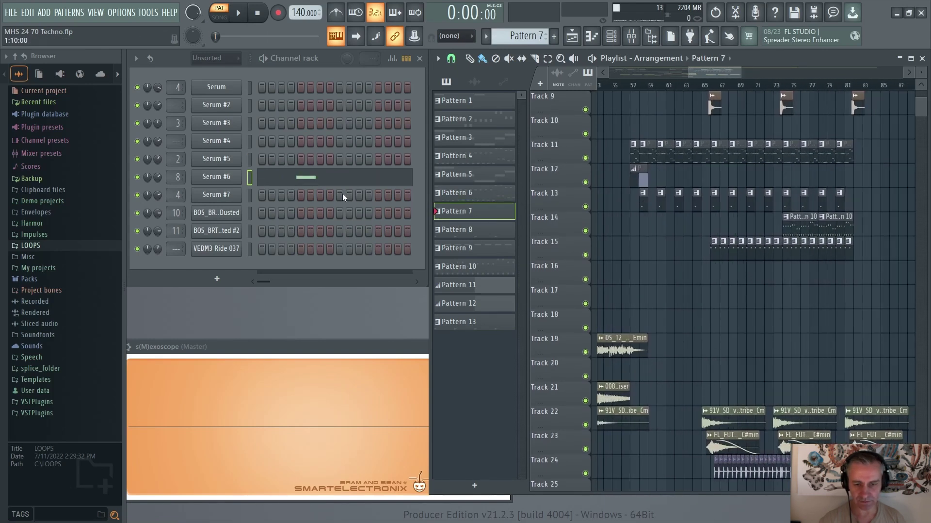
click(329, 180)
key(space)
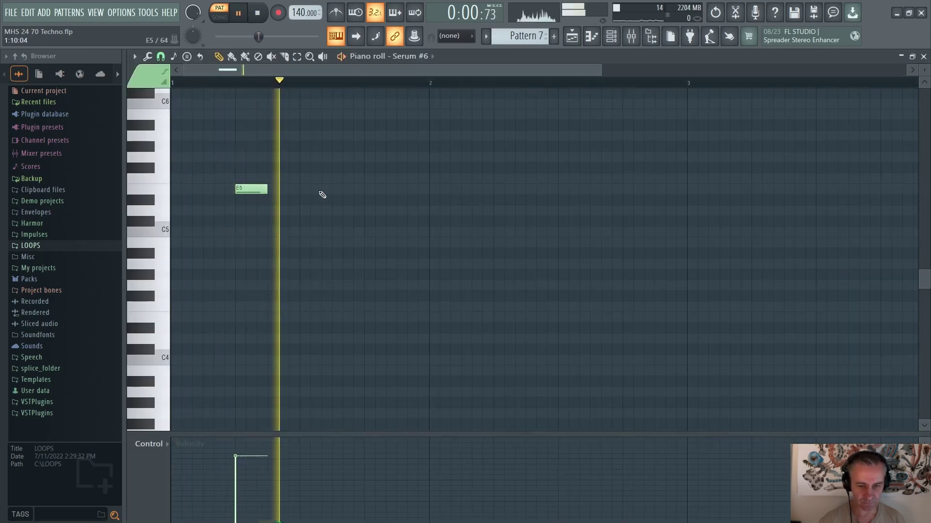
key(space)
key(Escape)
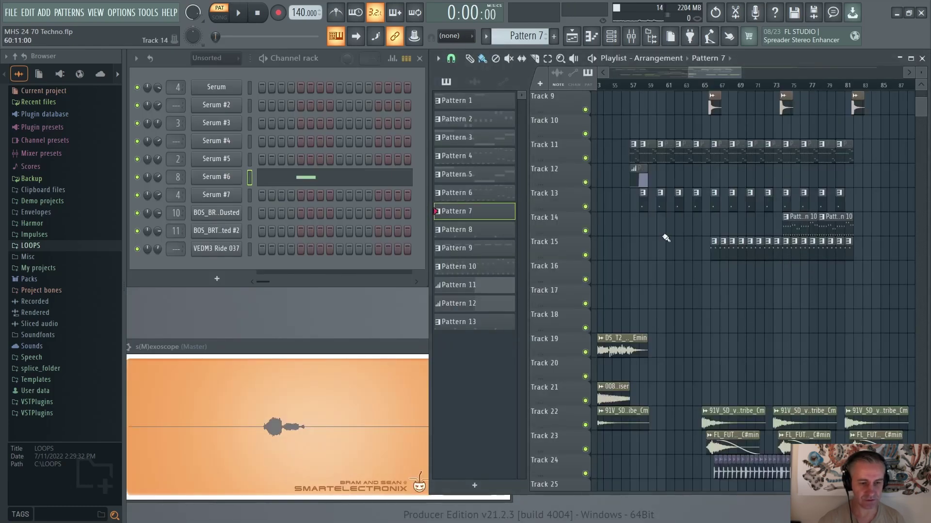
Step: Solo Track 14, select Pattern 10 and start song playback from bar 25
right_click(586, 230)
click(792, 226)
scroll(832, 230, down, 5)
scroll(647, 236, up, 8)
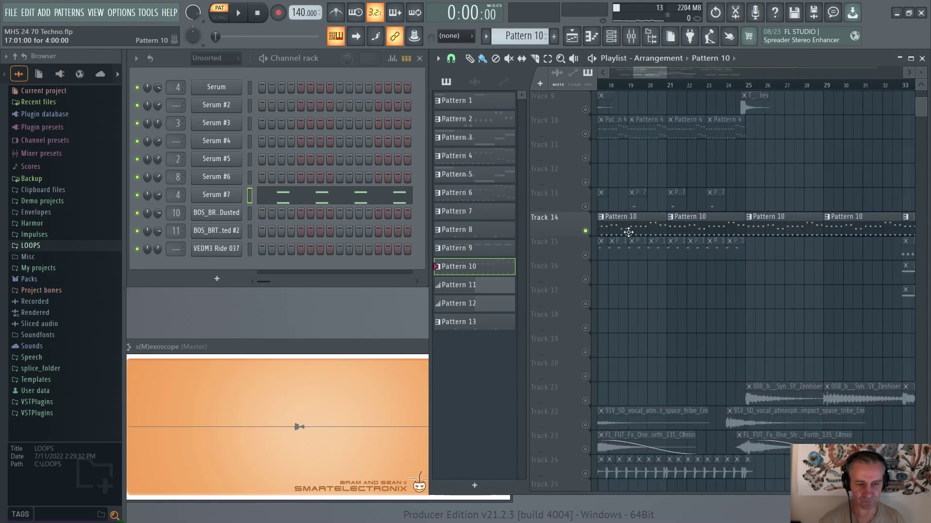
scroll(639, 230, down, 3)
click(683, 85)
scroll(701, 200, up, 4)
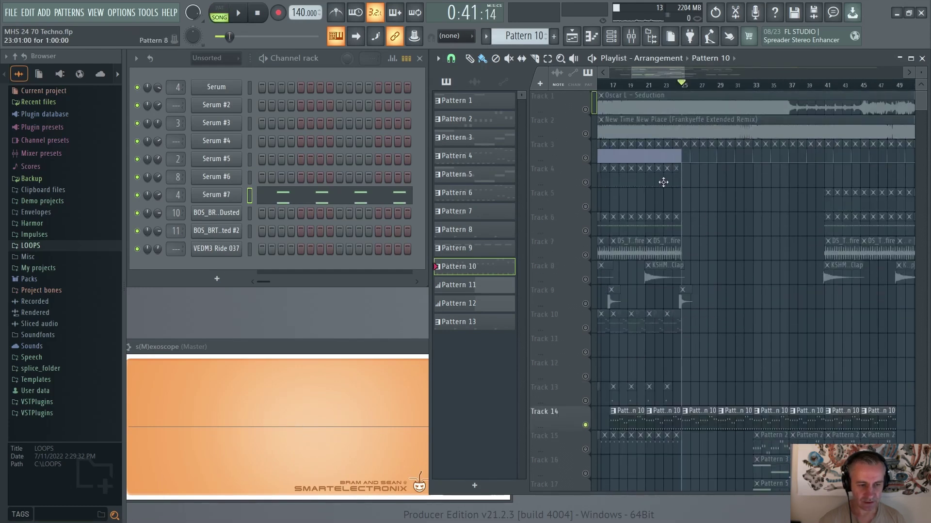
scroll(585, 167, down, 4)
scroll(669, 277, up, 1)
key(space)
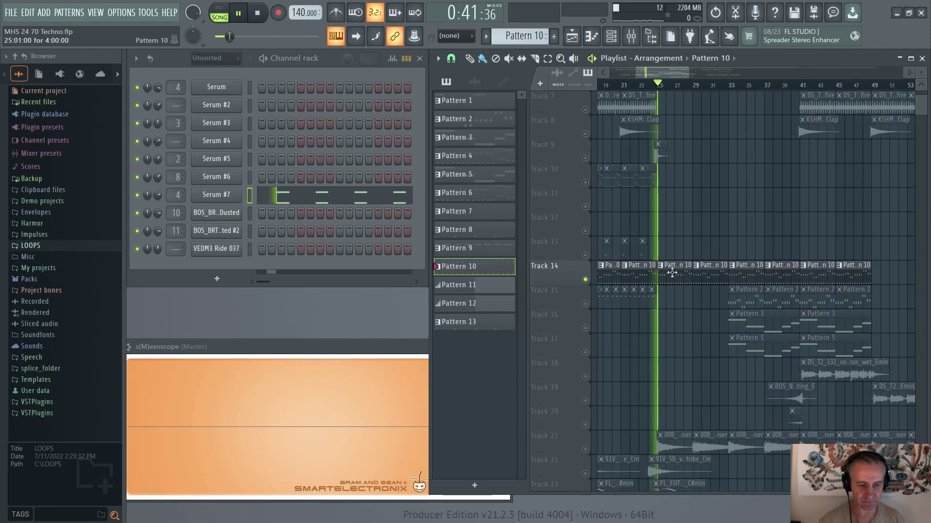
Step: Follow Pattern 10's Serum #7 notes in the piano roll during playback, stop, and return to the playlist
click(333, 195)
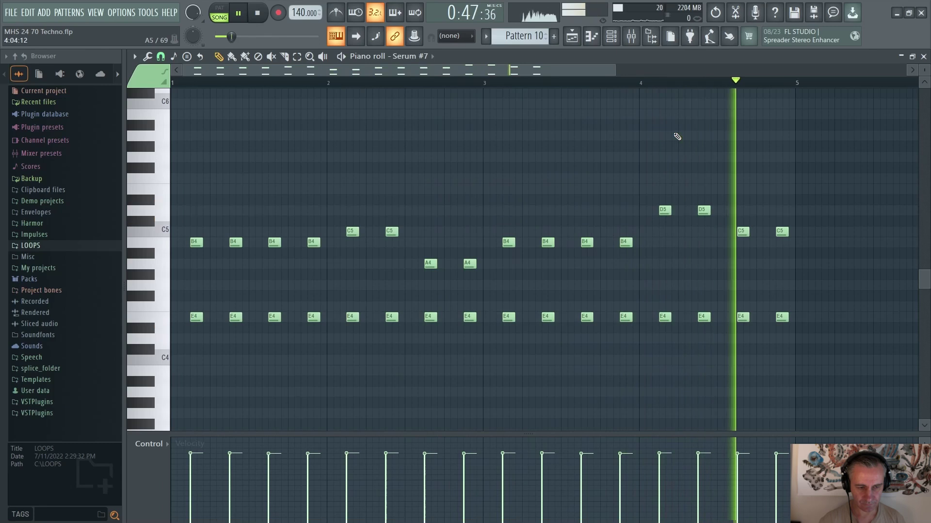
key(space)
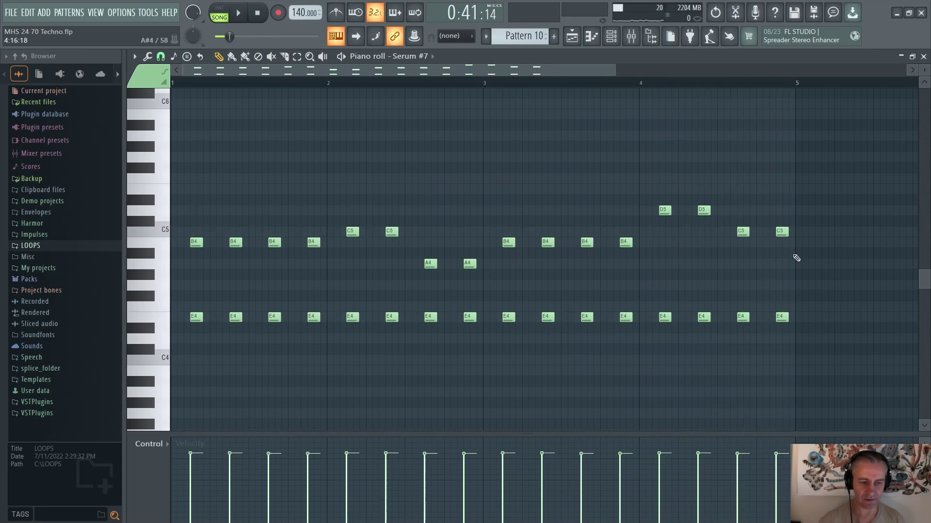
key(F7)
Step: Solo Track 15, set the playback position to bar 33 and select Pattern 2
scroll(636, 234, down, 3)
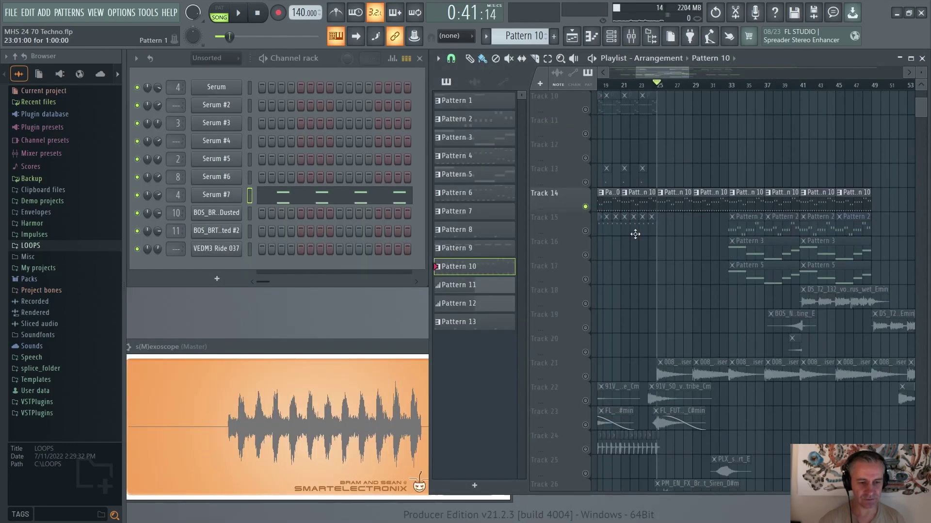
right_click(586, 231)
scroll(727, 224, up, 4)
scroll(729, 218, down, 3)
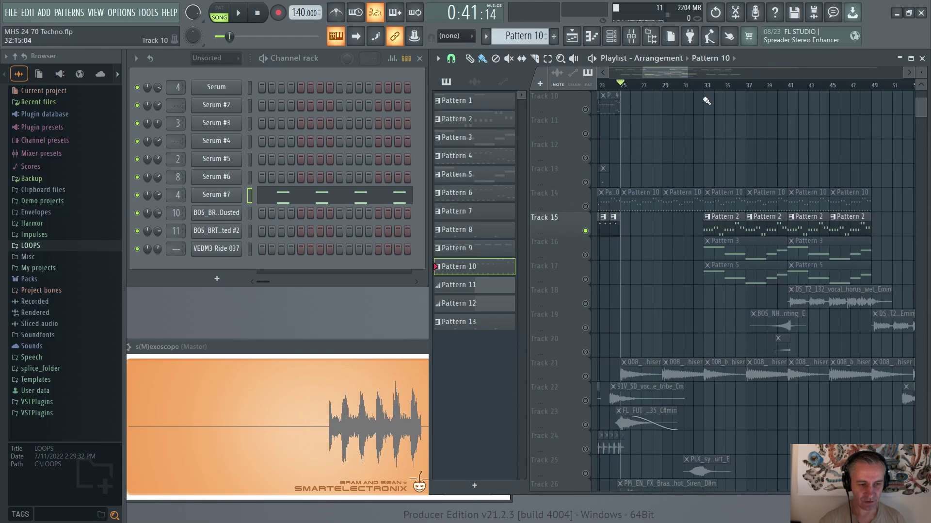
click(706, 85)
click(720, 227)
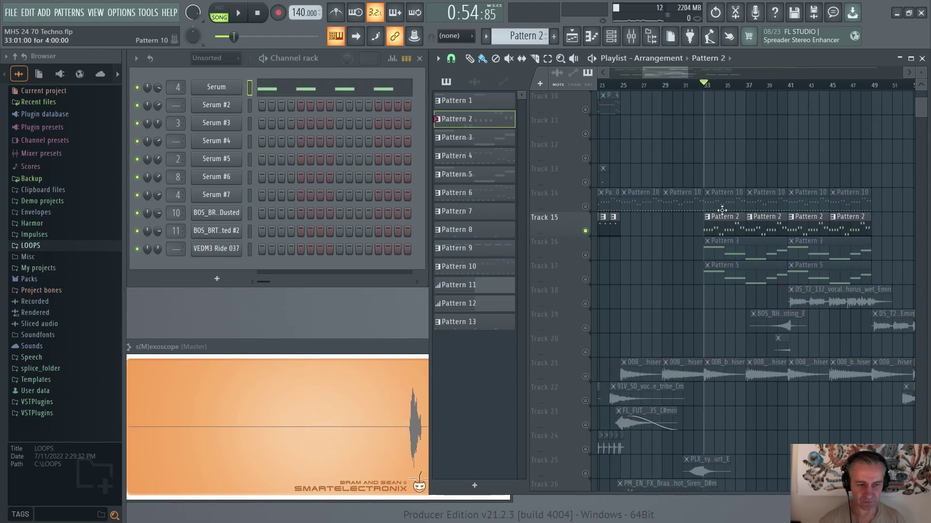
Step: Select Pattern 10, highlight the upper row of its Serum #7 notes in the piano roll, and return to the playlist
click(713, 208)
click(407, 195)
drag(834, 162, 171, 273)
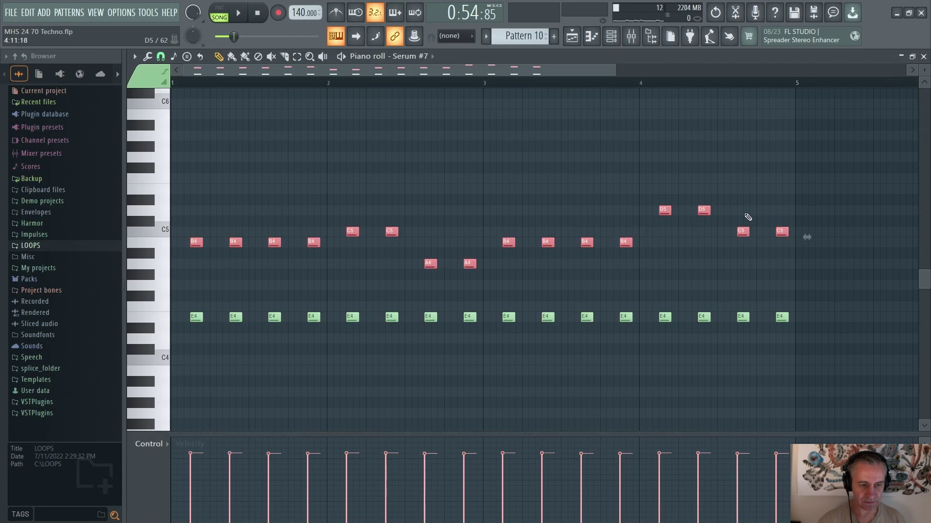
key(F7)
Step: Select Pattern 2 and play its Serum notes in the piano roll from bar 33, then stop in the playlist
click(719, 216)
click(275, 96)
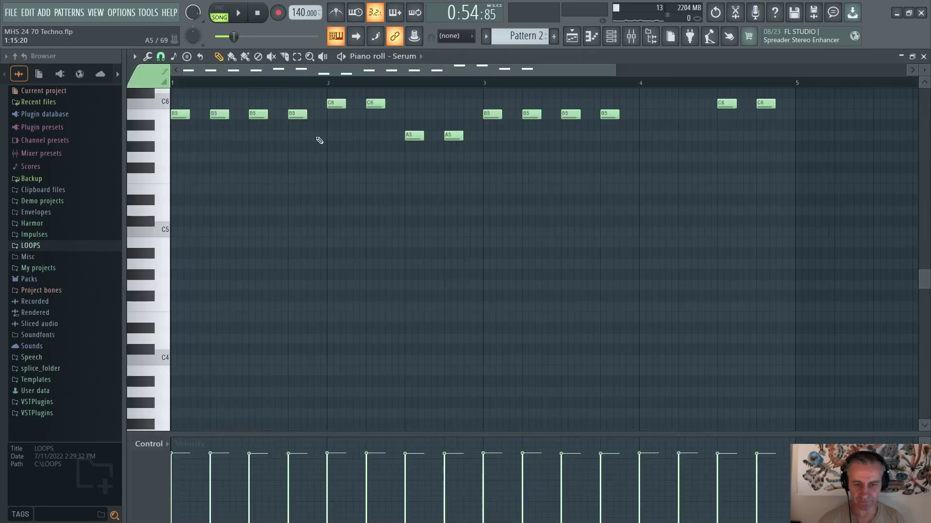
scroll(385, 102, up, 5)
key(space)
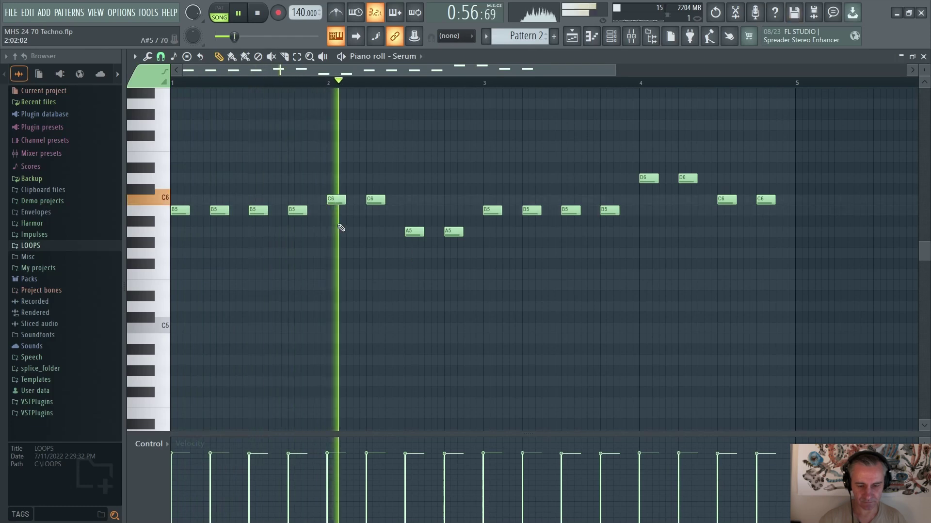
key(Escape)
key(space)
Step: Re-enable Track 14 and play it together with Track 15 from bar 33, checking Pattern 2's Serum notes in the piano roll
click(585, 207)
key(space)
scroll(691, 230, up, 2)
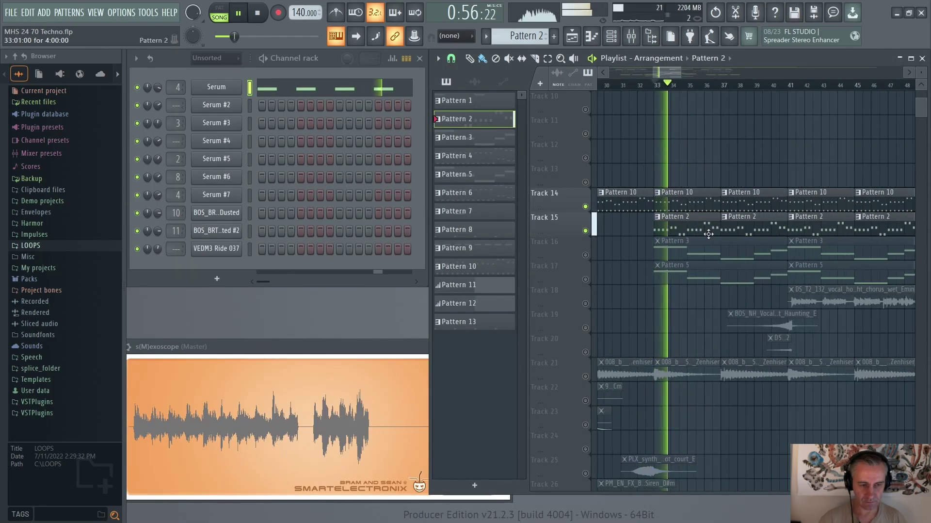
click(286, 86)
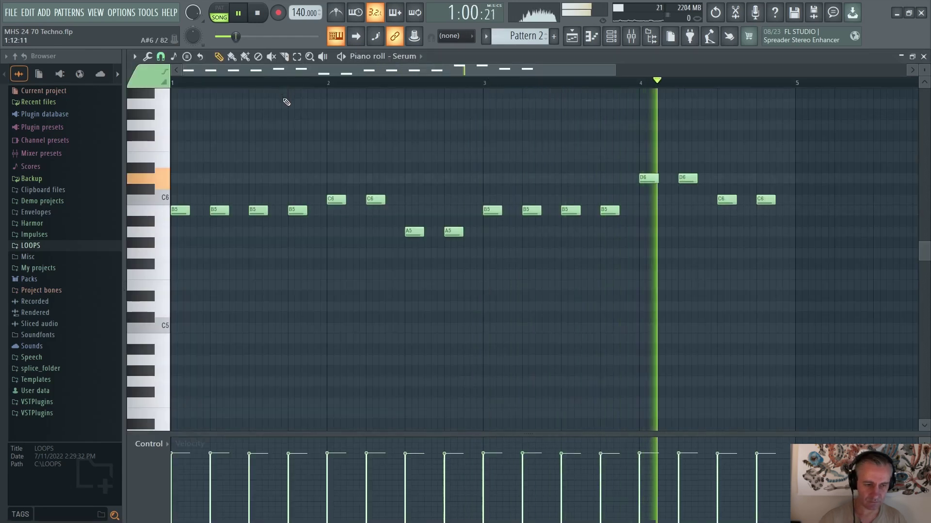
key(Escape)
key(space)
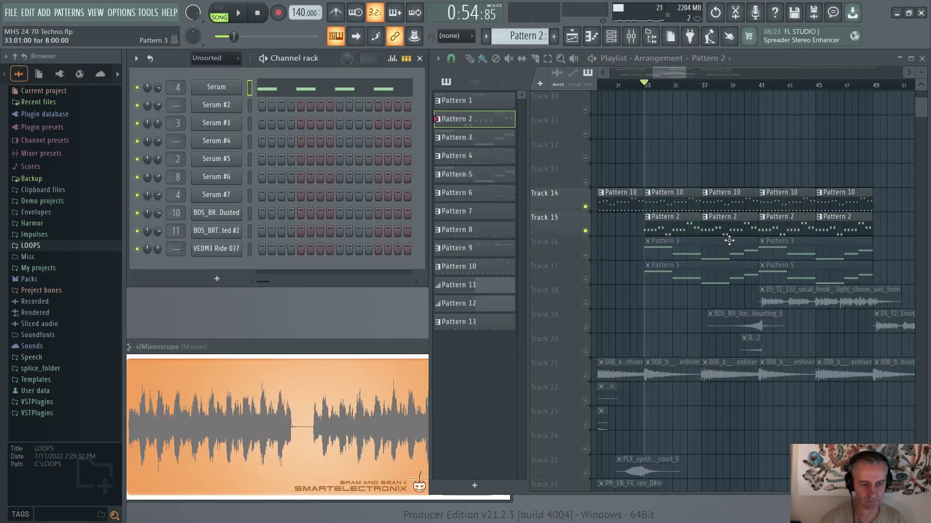
Step: Solo Track 16 and listen to its Pattern 3 clip from bar 33, then solo Track 17
scroll(729, 245, down, 2)
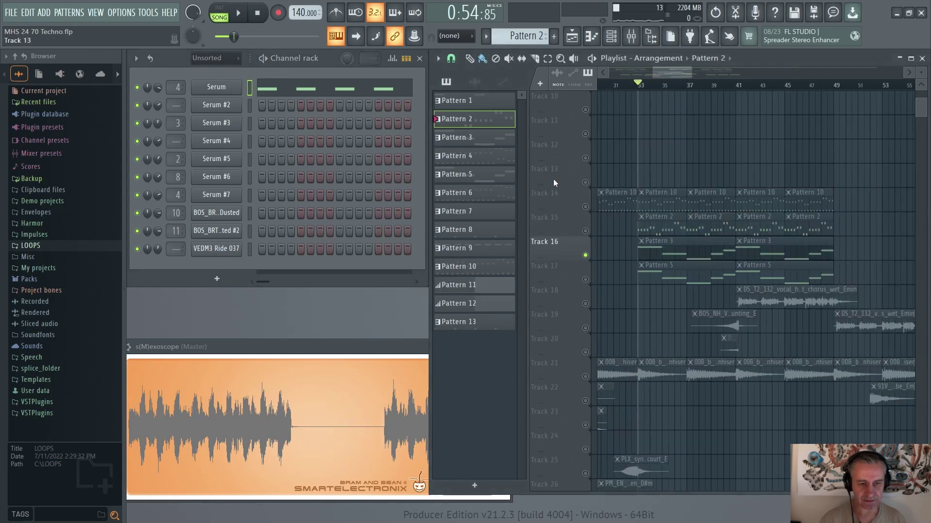
key(space)
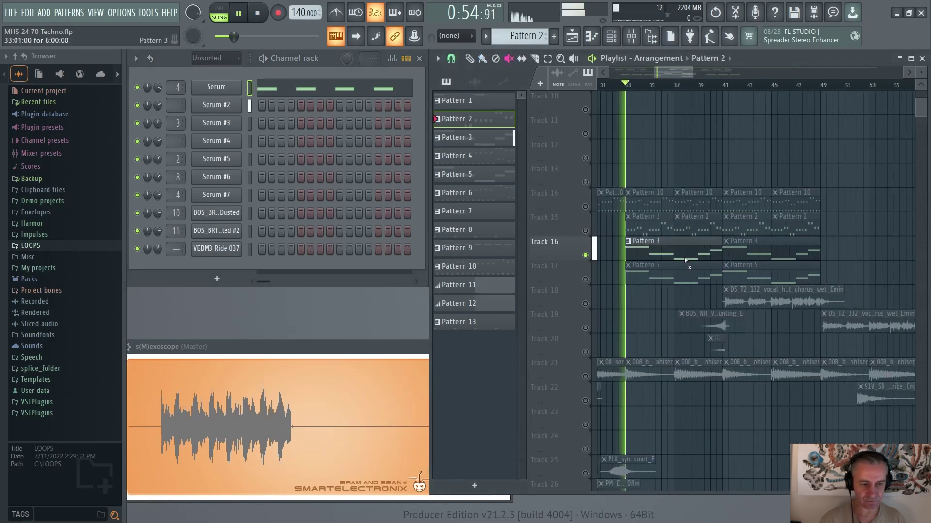
key(space)
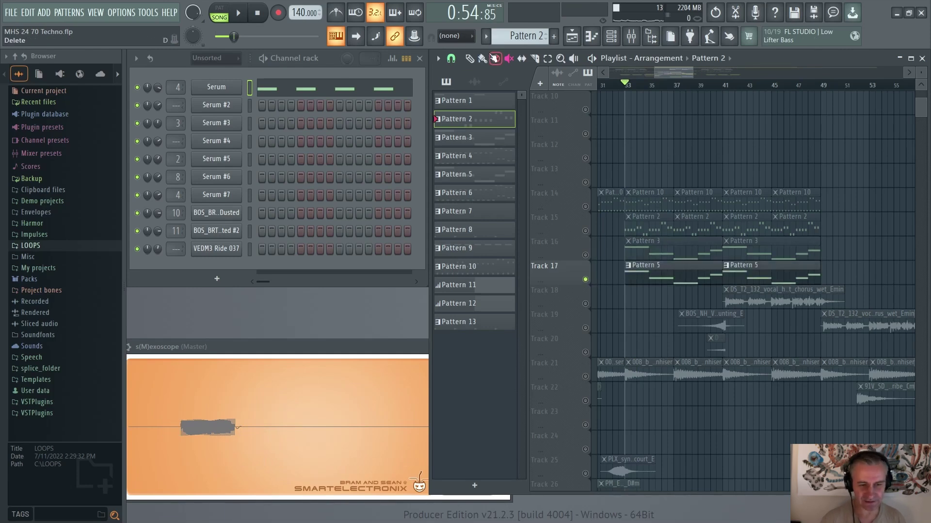
Step: Select Pattern 5 on Track 17, follow its full run of Serum #4 notes in the piano roll during playback, and return to the playlist
click(638, 265)
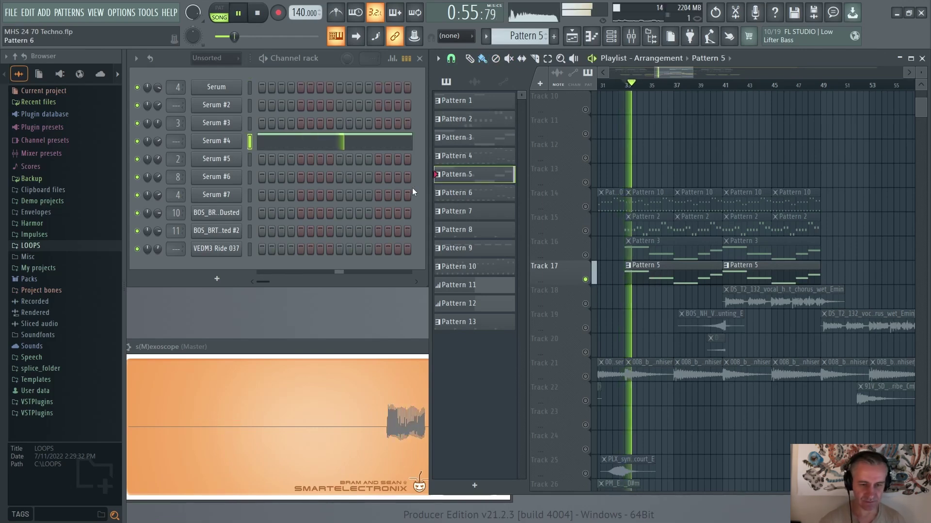
click(350, 141)
scroll(358, 166, down, 5)
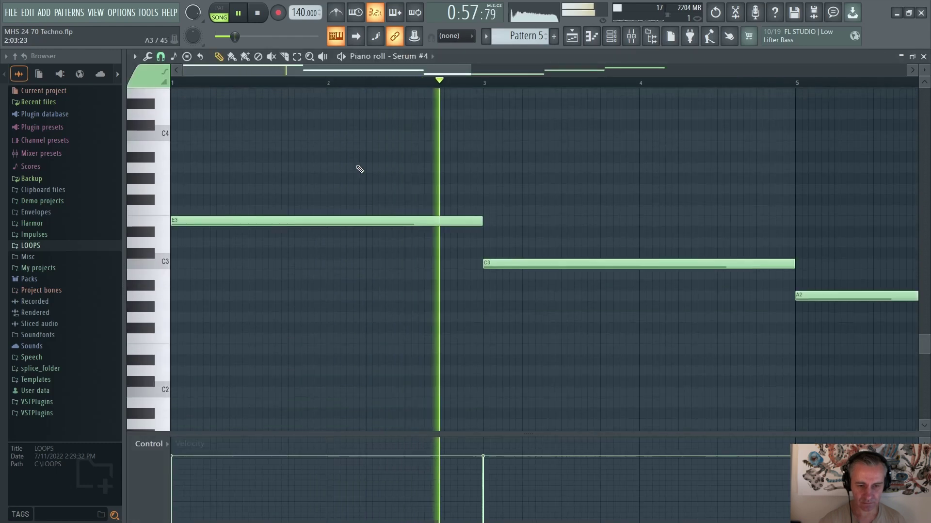
scroll(383, 174, down, 3)
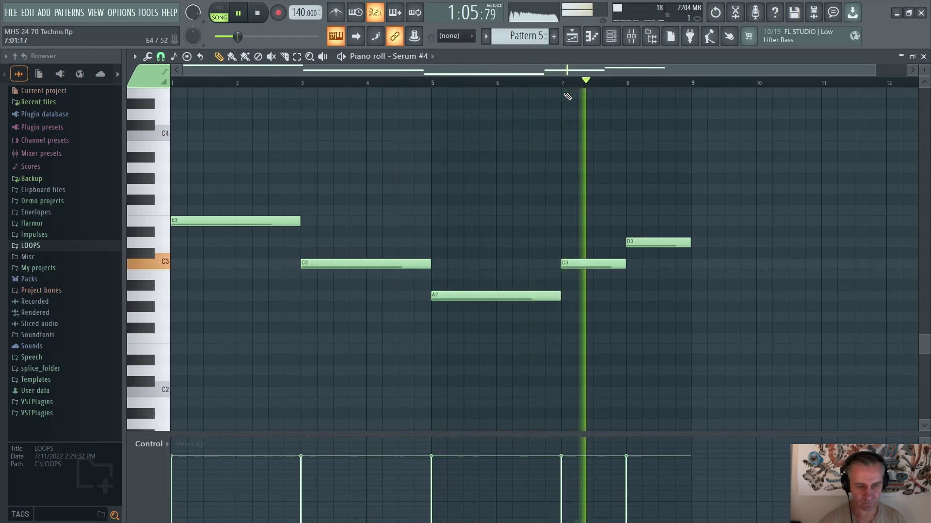
key(space)
key(F7)
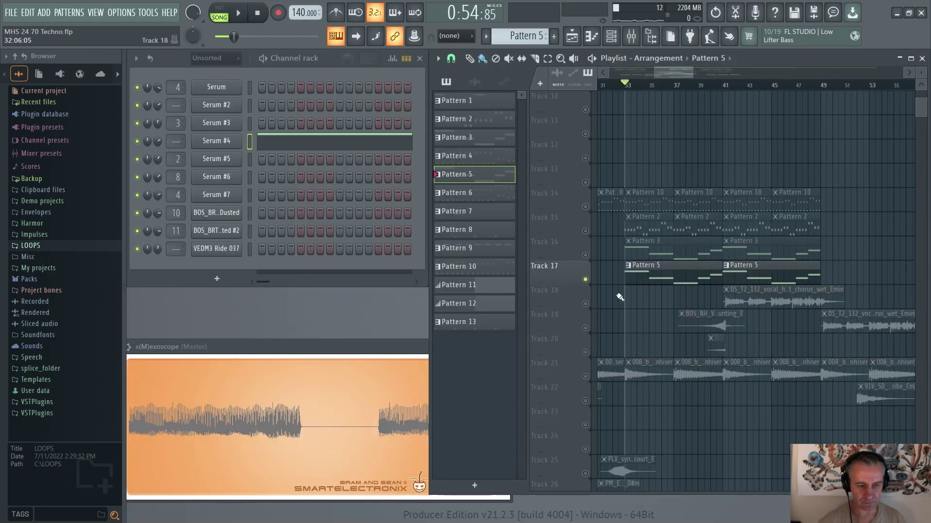
Step: Leave only Tracks 18, 19 and 20 active and enlarge the playlist
scroll(677, 274, up, 2)
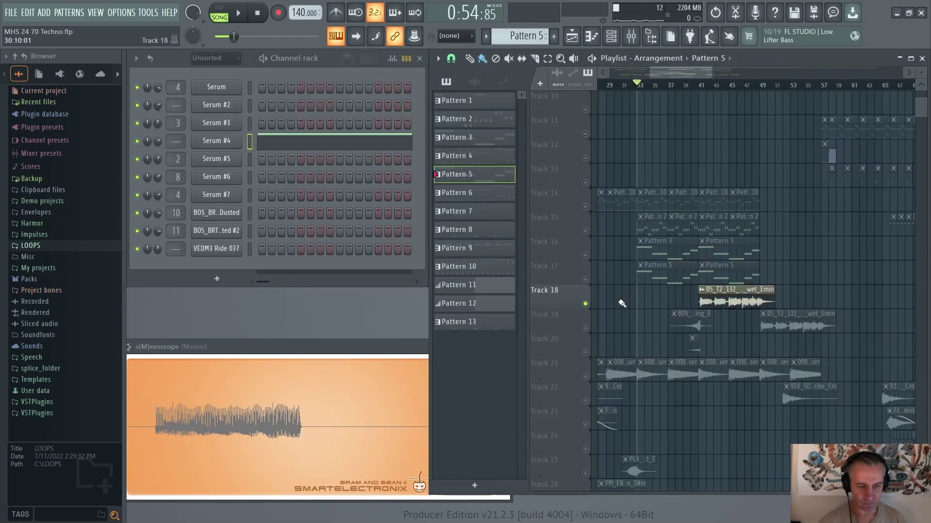
scroll(684, 312, right, 3)
scroll(684, 312, down, 2)
click(586, 328)
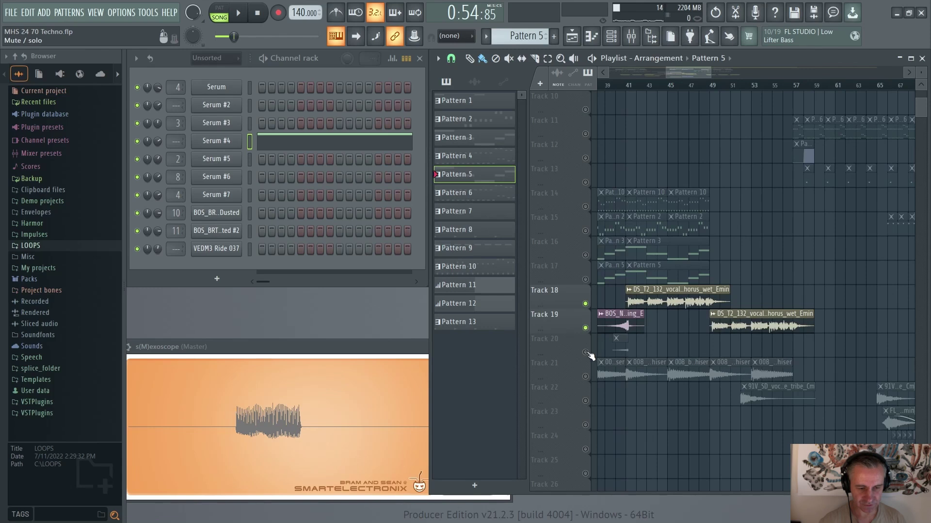
click(586, 351)
key(F5)
Step: Examine the vocal hook and riser clips on Tracks 18 to 20 around bar 41 and play them from bar 40
scroll(788, 272, up, 2)
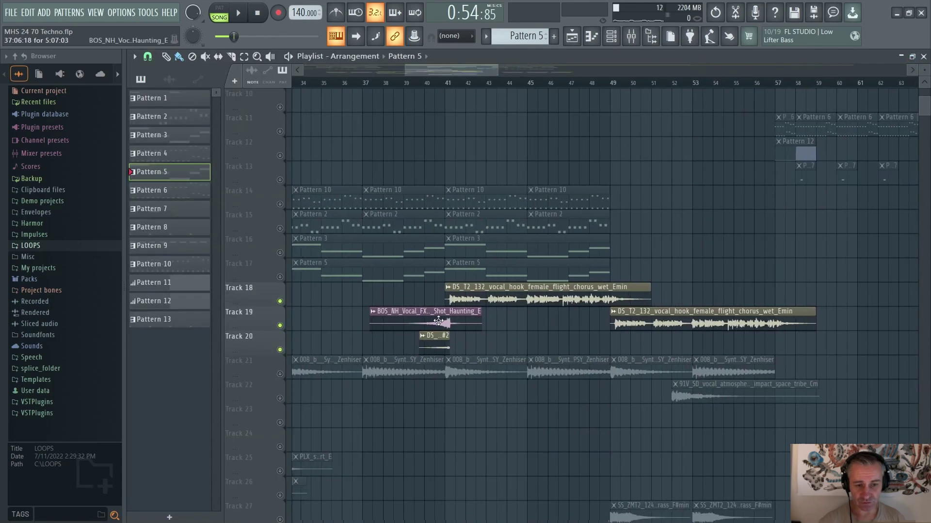
scroll(349, 328, down, 2)
scroll(349, 329, up, 9)
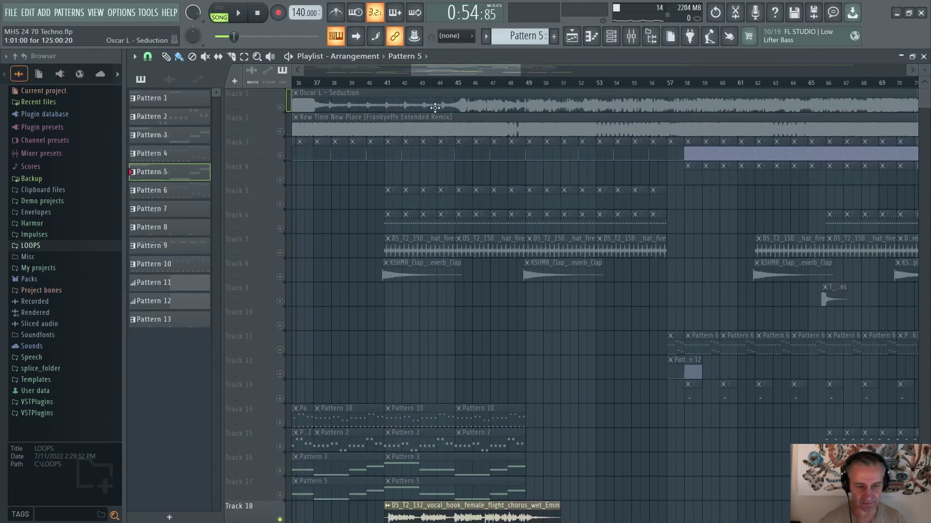
scroll(430, 281, down, 5)
scroll(426, 273, up, 5)
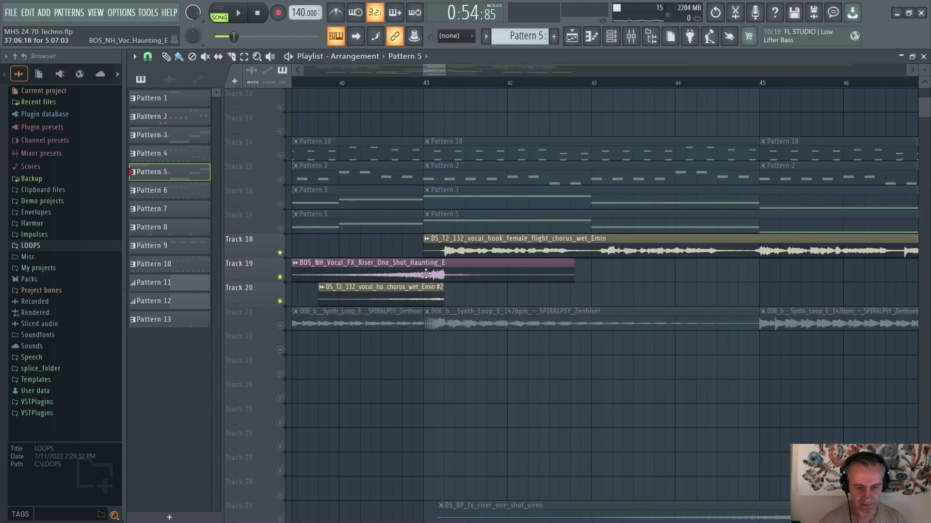
scroll(405, 262, down, 2)
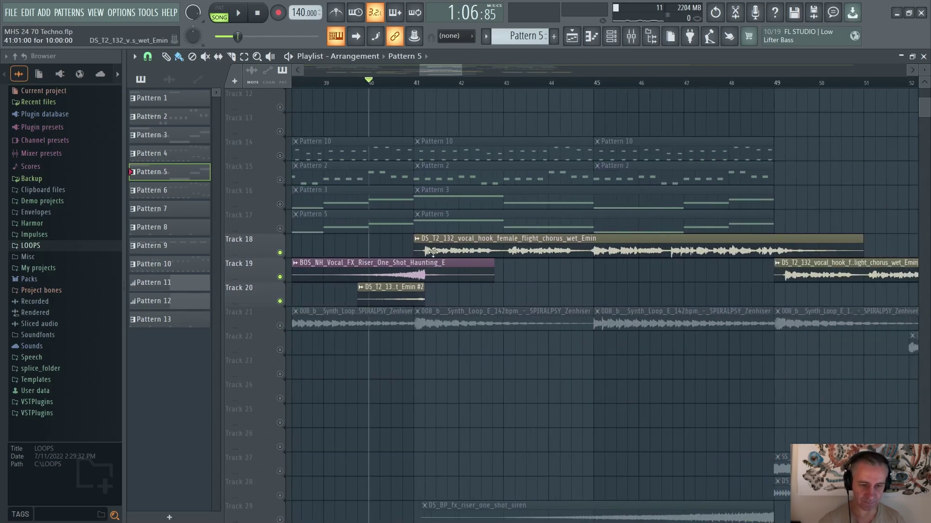
key(space)
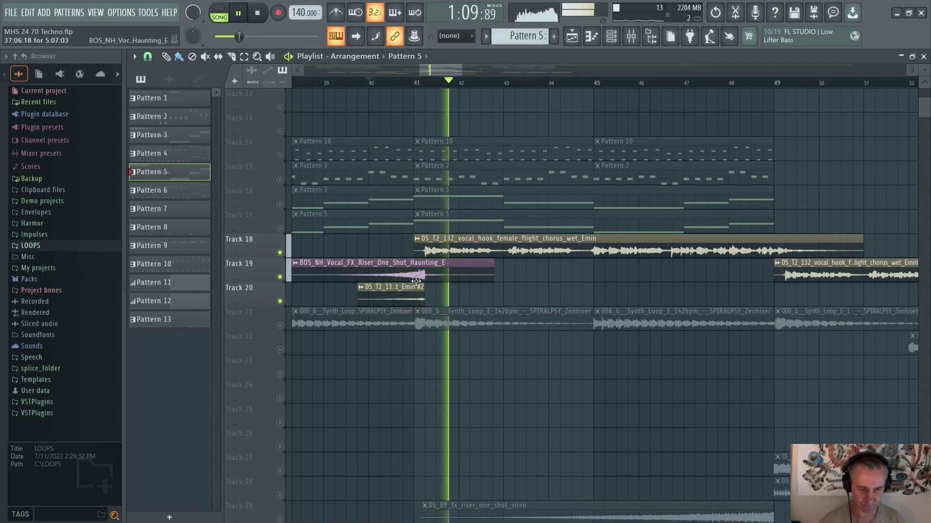
Step: Stop playback and inspect the sample settings of the vocal hook clip on Track 18 and its reversed copy on Track 20
scroll(414, 259, down, 3)
scroll(414, 259, down, 1)
key(space)
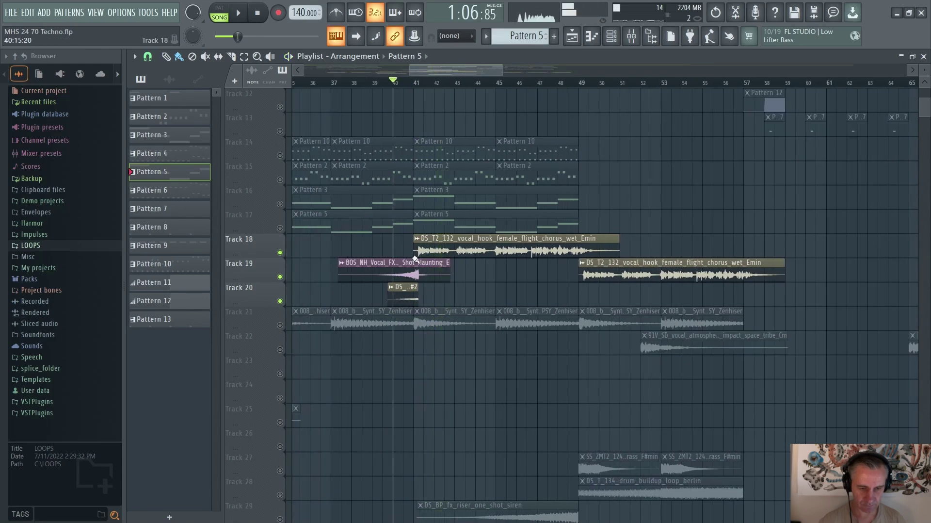
double_click(638, 270)
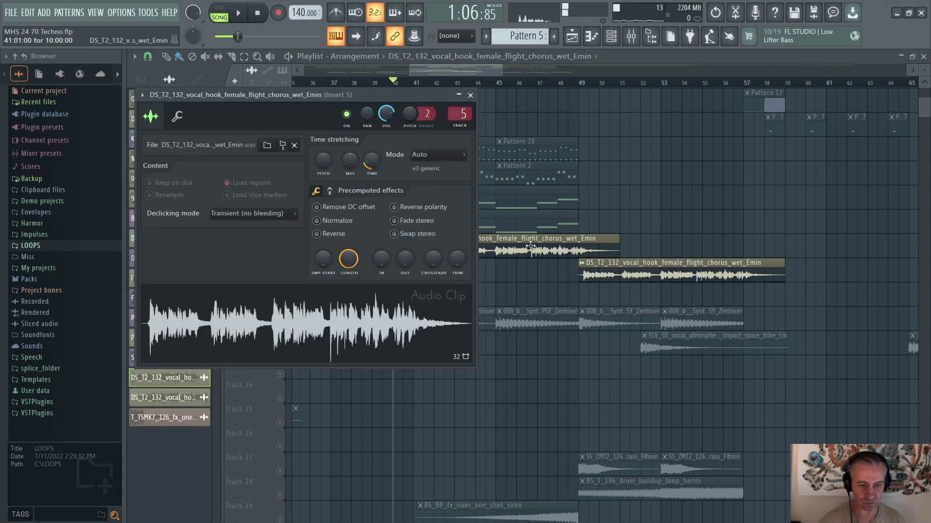
key(Escape)
double_click(408, 292)
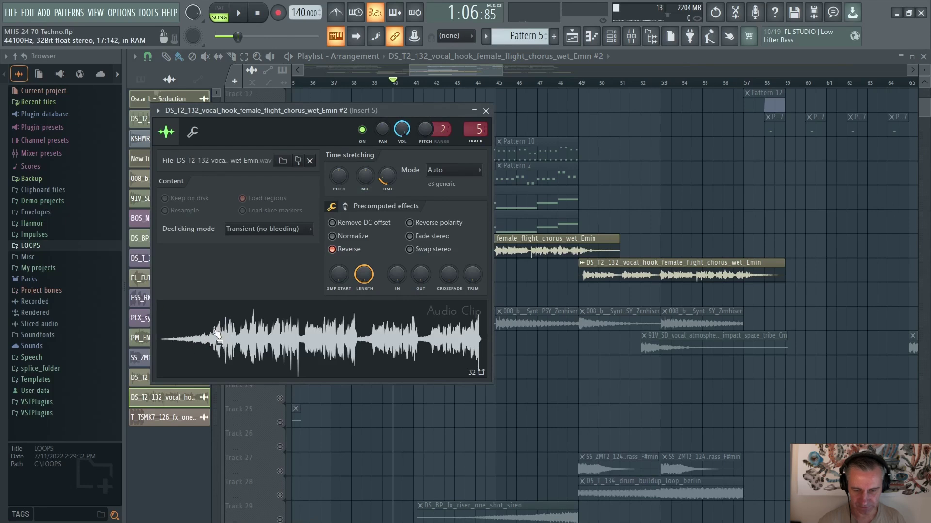
key(Escape)
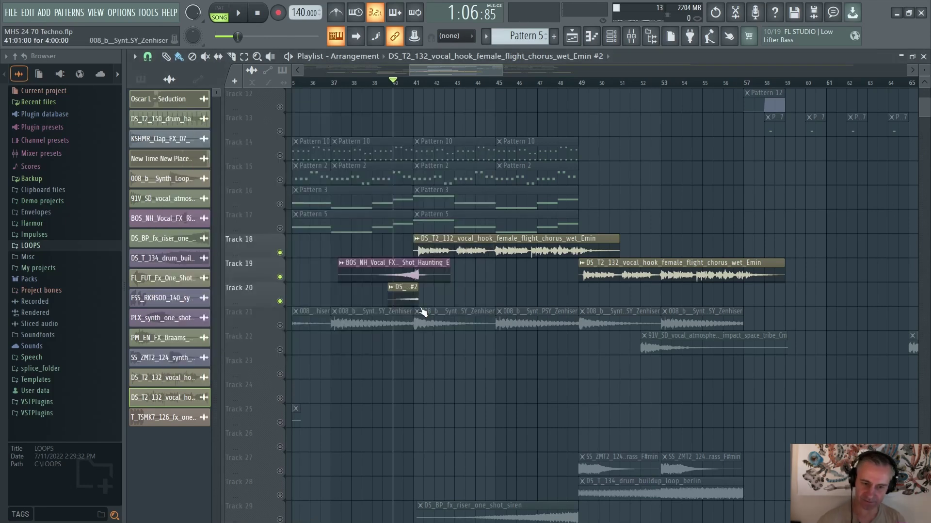
Step: Examine closely how the vocal hook, riser and reversed clips on Tracks 18 to 20 meet at bar 41, and listen to the transition
ctrl+scroll(422, 312, up, 8)
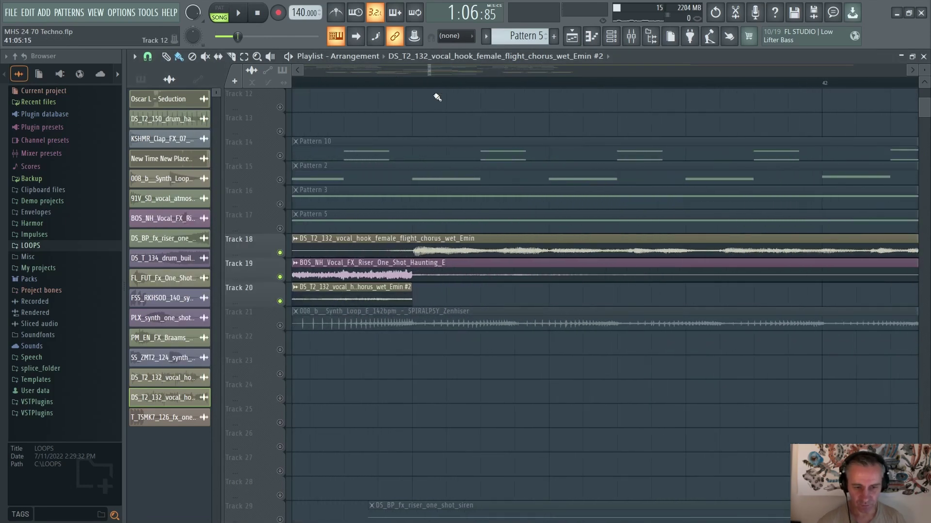
ctrl+scroll(436, 126, down, 3)
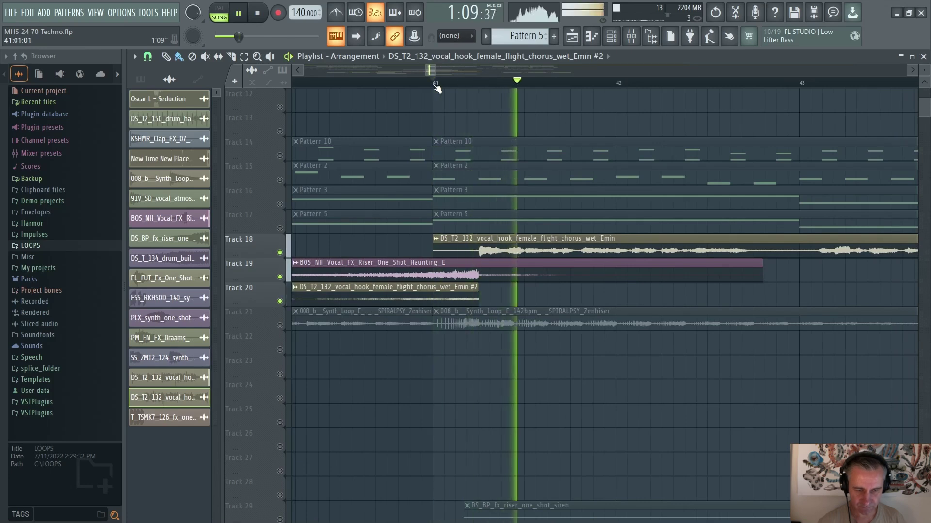
scroll(453, 298, down, 5)
key(space)
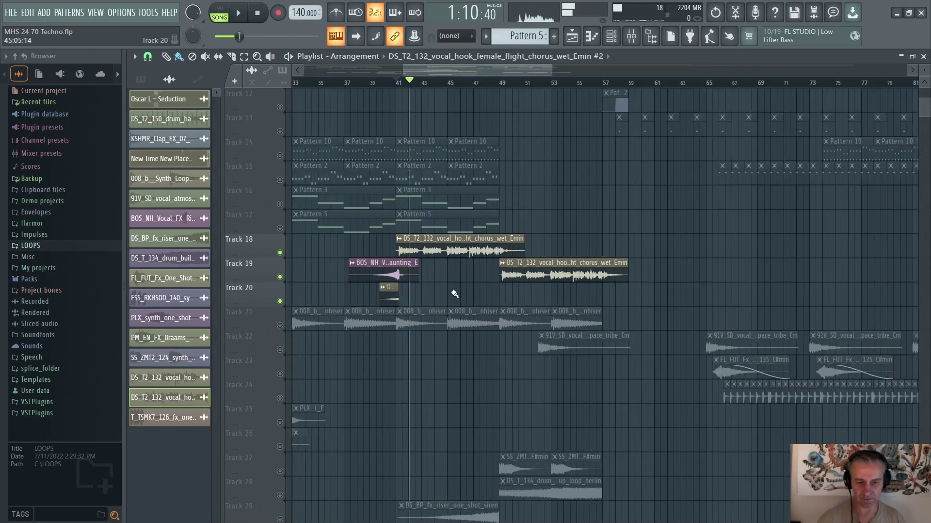
Step: Solo Track 21 and listen to its synth loop clips from bar 41 and bar 45
right_click(280, 326)
scroll(538, 122, up, 4)
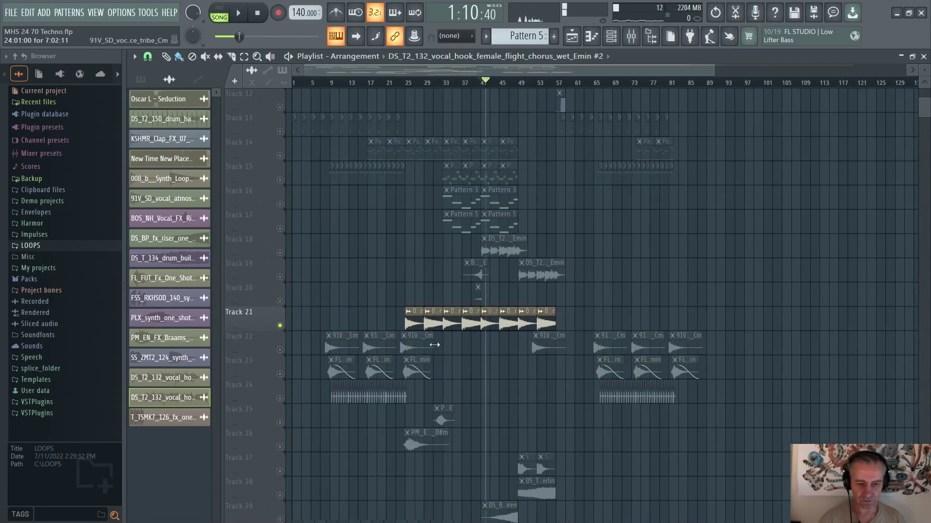
click(523, 84)
scroll(435, 306, down, 2)
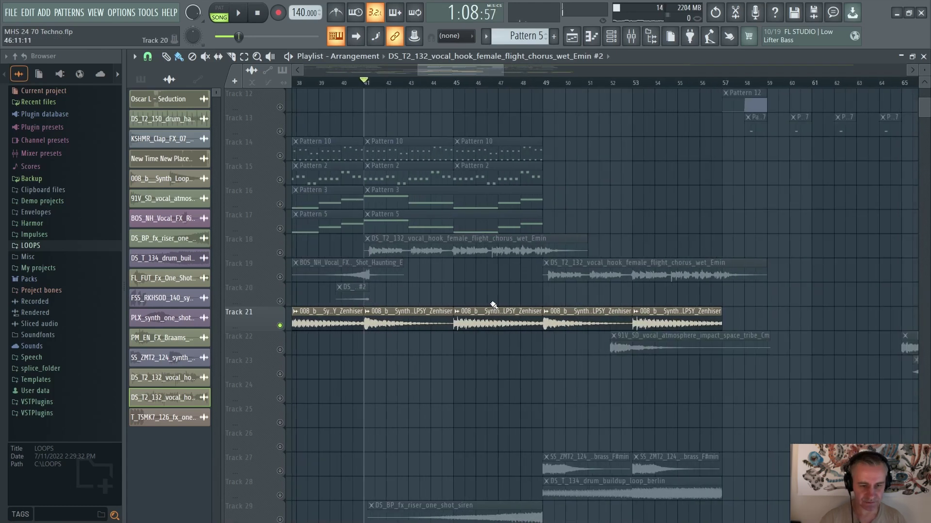
key(space)
click(457, 84)
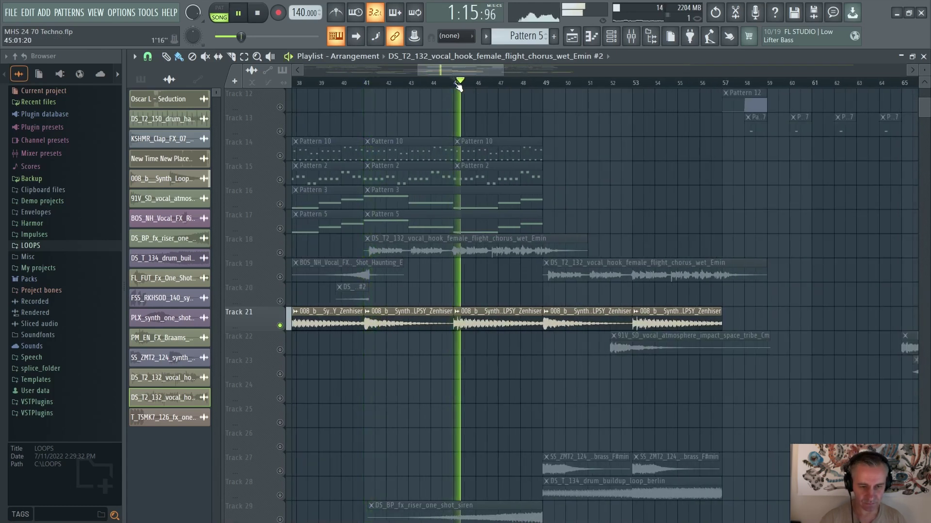
key(space)
scroll(494, 335, down, 3)
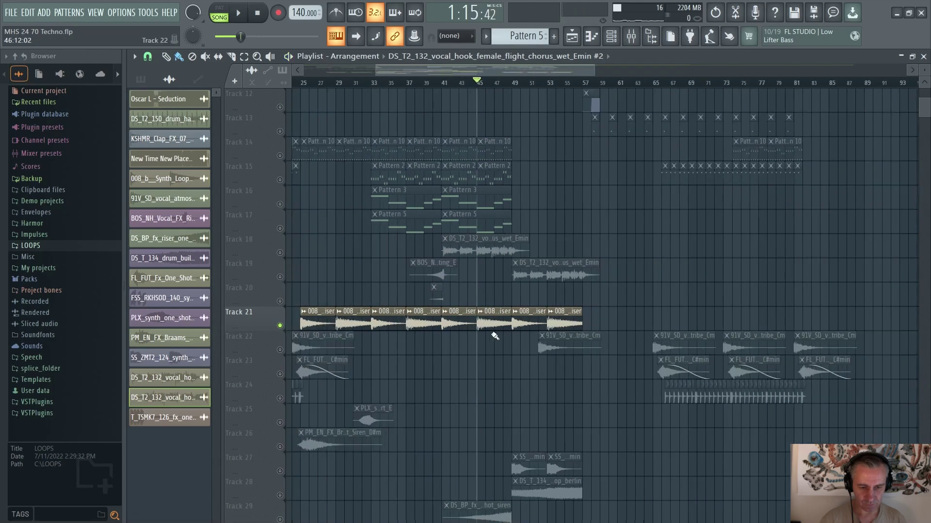
Step: Unsolo Track 21 and listen briefly to the full arrangement from bar 29
right_click(280, 326)
scroll(418, 193, up, 3)
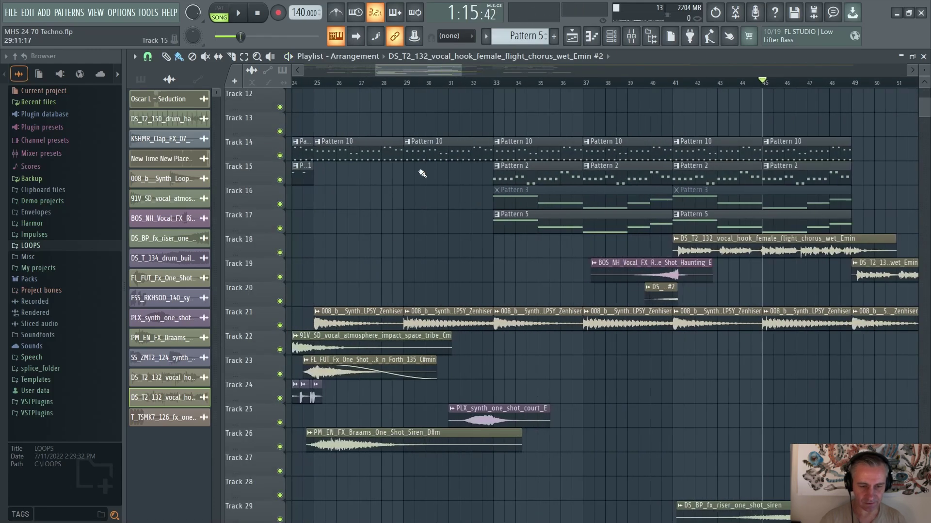
click(409, 86)
key(space)
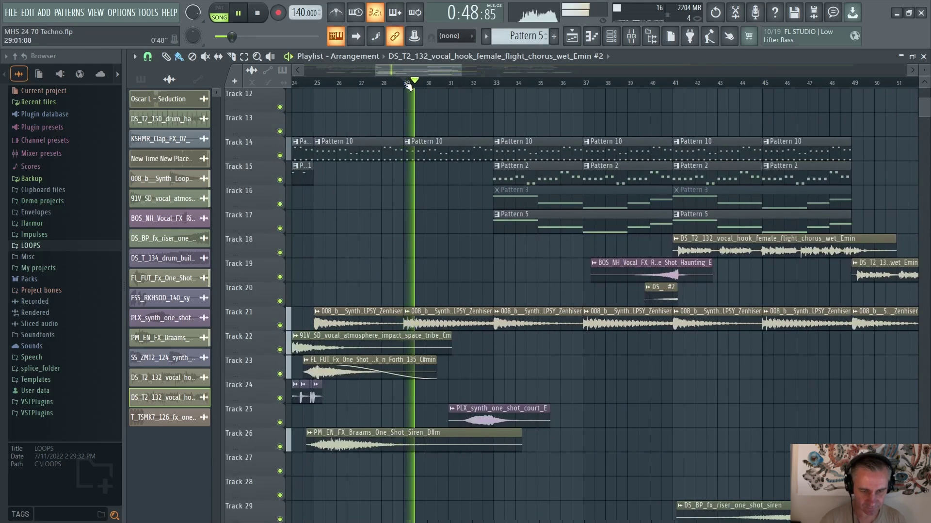
key(space)
Step: Solo Track 22 and listen to its vocal atmosphere impact clip from bar 24
scroll(491, 345, down, 4)
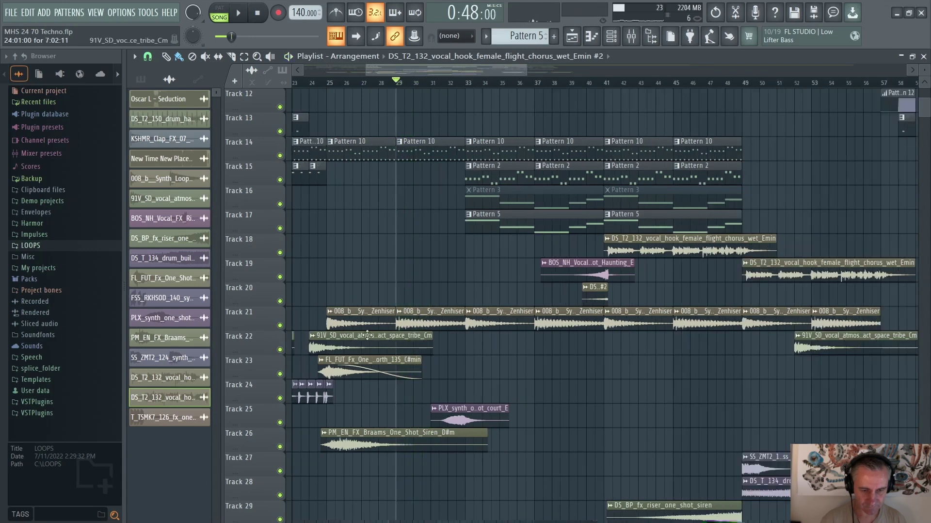
scroll(374, 350, up, 3)
right_click(280, 349)
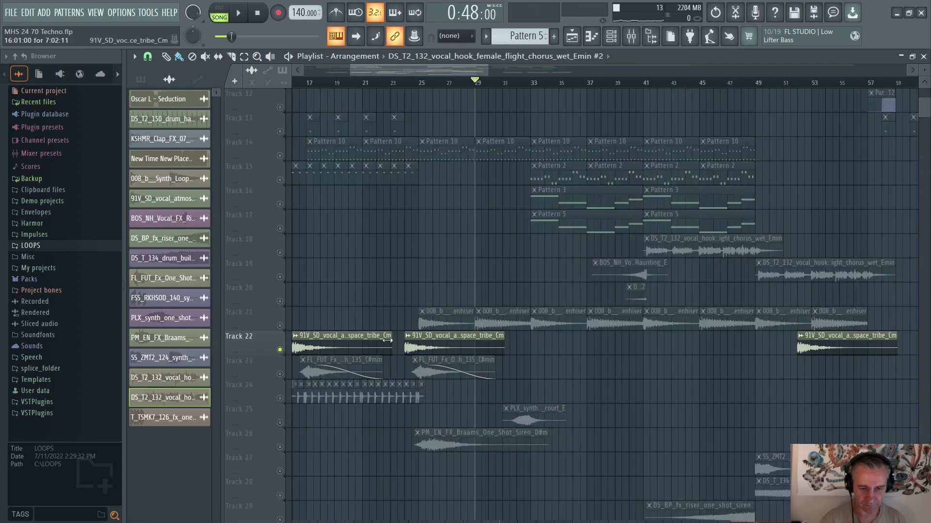
scroll(388, 340, up, 4)
click(433, 84)
scroll(353, 311, down, 4)
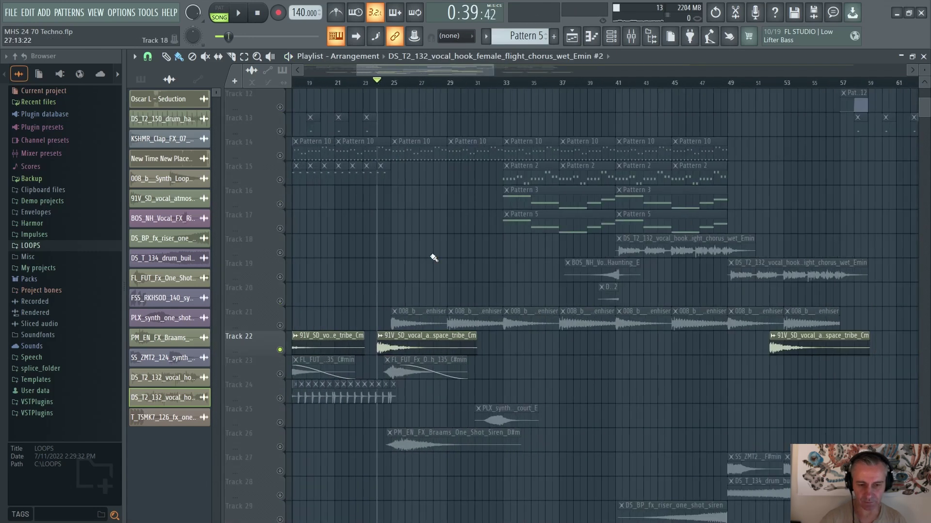
scroll(409, 351, up, 3)
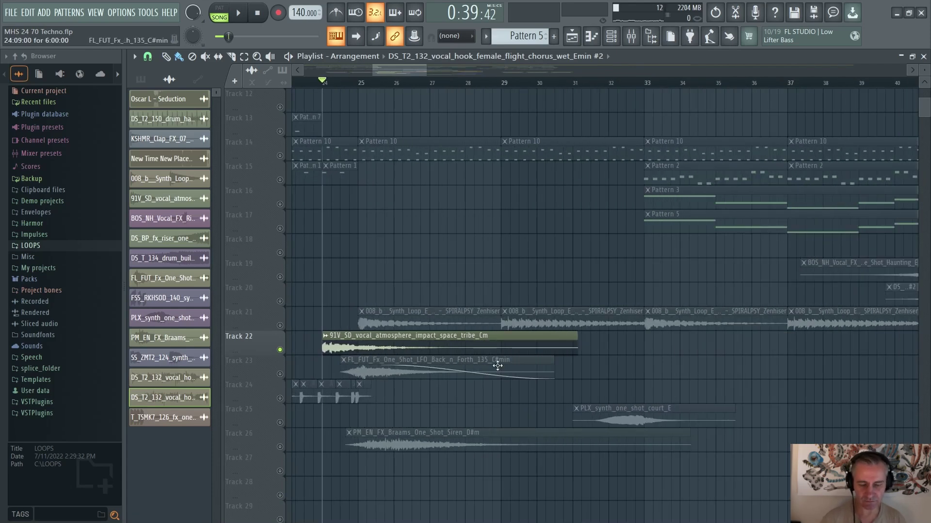
key(space)
scroll(354, 350, up, 2)
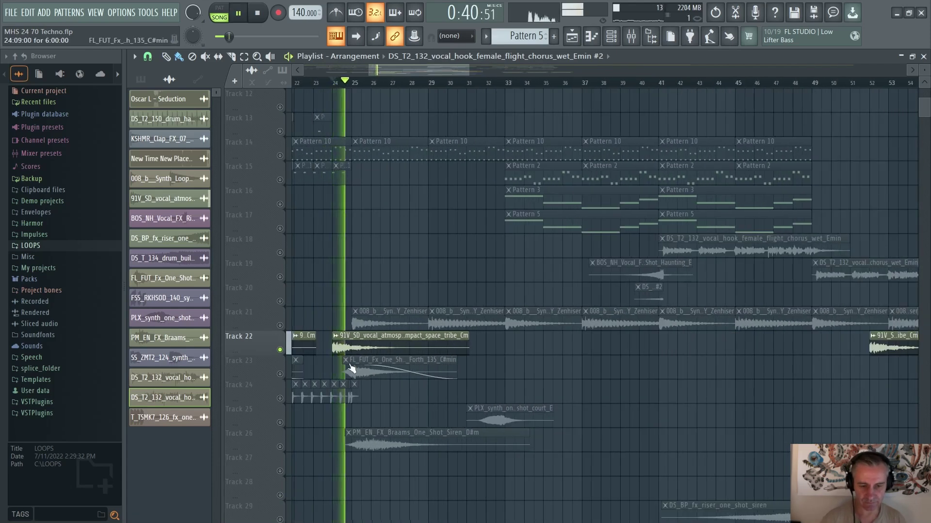
scroll(346, 354, down, 2)
key(space)
Step: Solo Track 23 to hear its LFO one-shot around bar 25, and solo Track 25 to hear its synth one-shot from bar 32
click(349, 371)
click(342, 85)
key(space)
scroll(391, 354, down, 3)
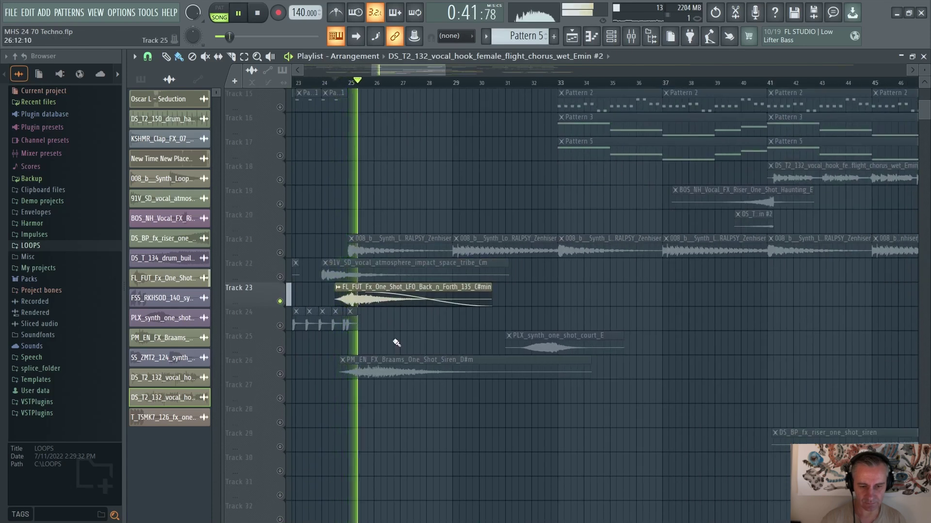
right_click(280, 350)
click(533, 86)
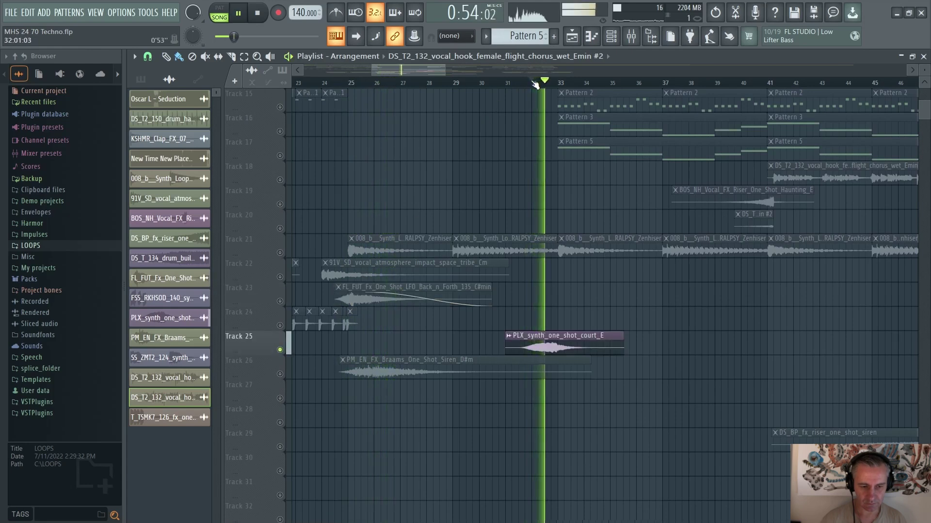
Step: Solo Track 26 and listen to its braams siren one-shot from bar 25
right_click(280, 374)
key(space)
click(349, 82)
key(space)
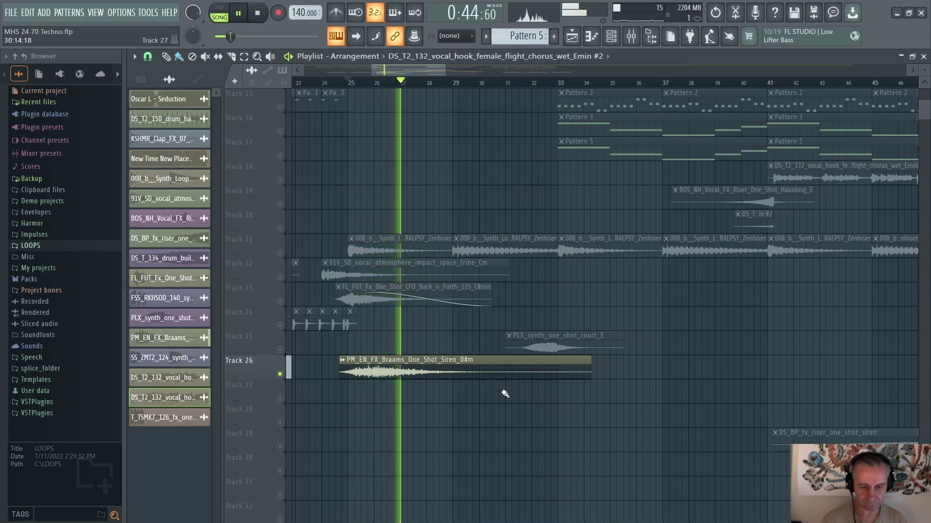
key(space)
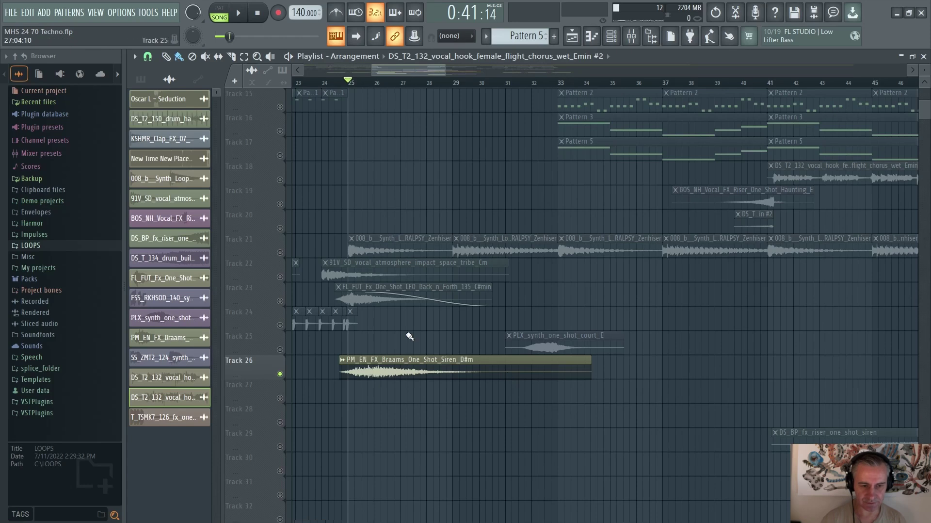
Step: Solo Track 24 and listen to its repeated short clips from bar 9 and around bar 12
scroll(406, 334, down, 4)
scroll(364, 347, up, 4)
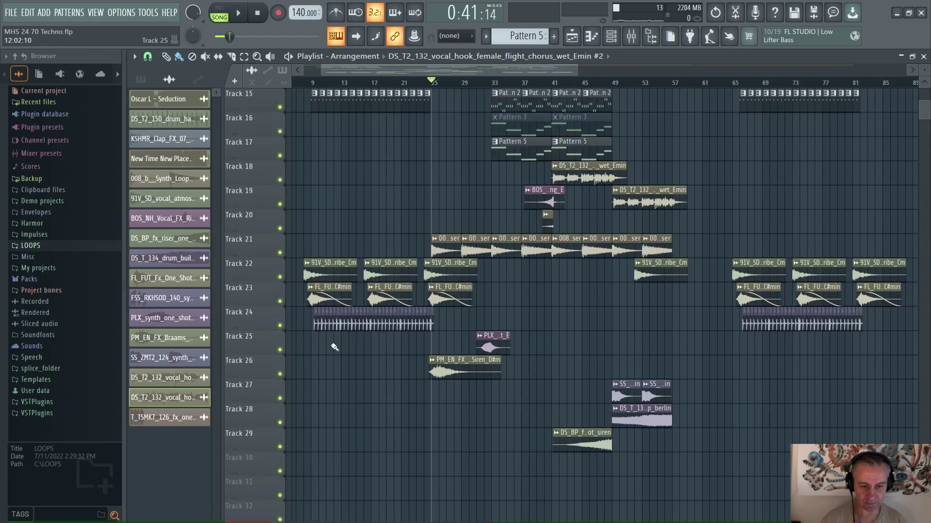
click(345, 81)
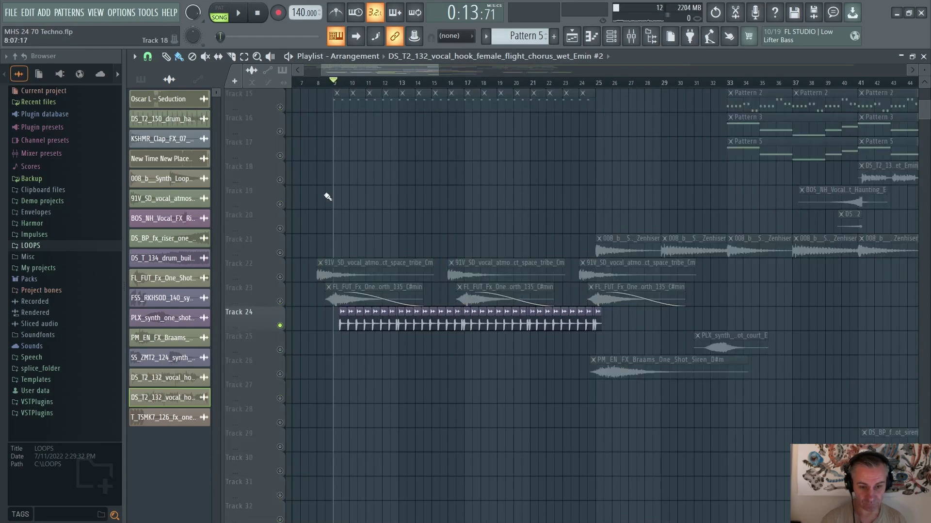
scroll(326, 164, down, 2)
scroll(333, 352, up, 5)
scroll(329, 343, down, 2)
key(space)
scroll(335, 344, up, 3)
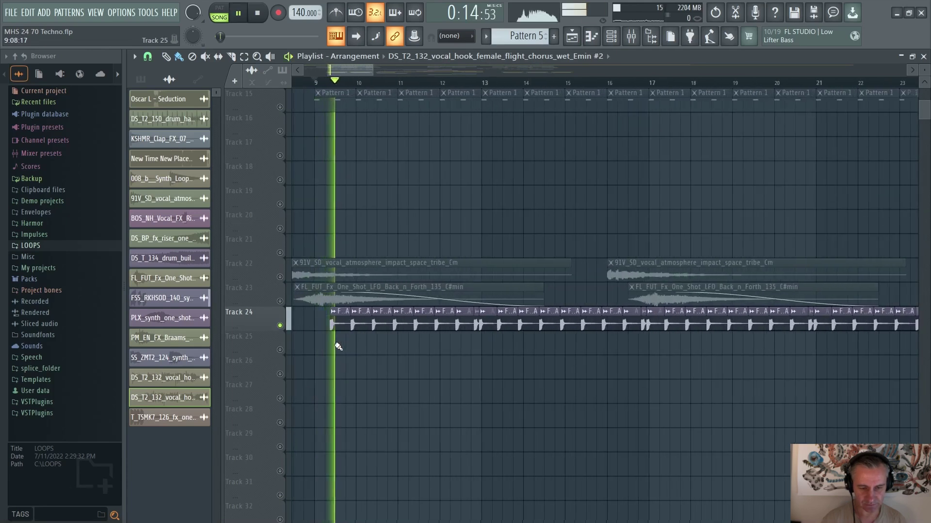
click(450, 83)
scroll(432, 170, down, 5)
key(space)
Step: Solo Track 27 and listen to its wide brass synth lead clips from bar 49
scroll(302, 390, down, 2)
click(343, 391)
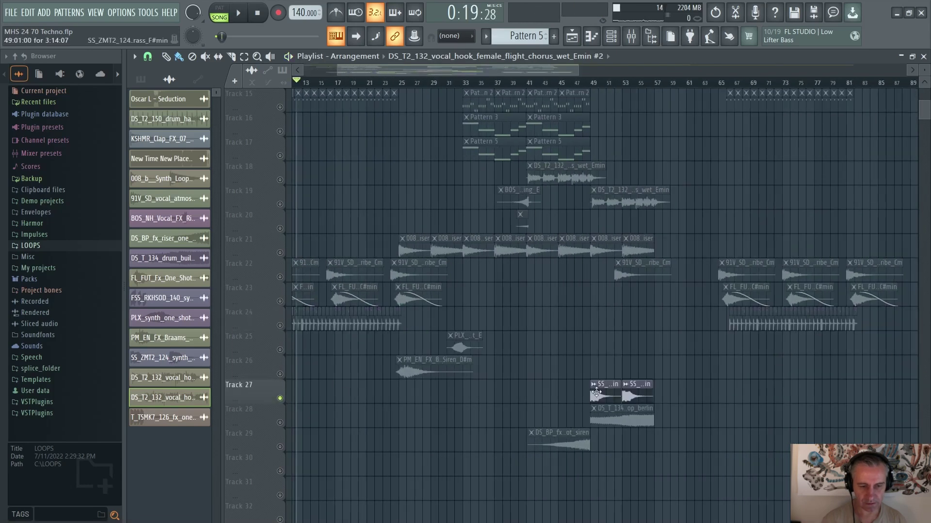
scroll(547, 364, up, 6)
scroll(418, 173, down, 2)
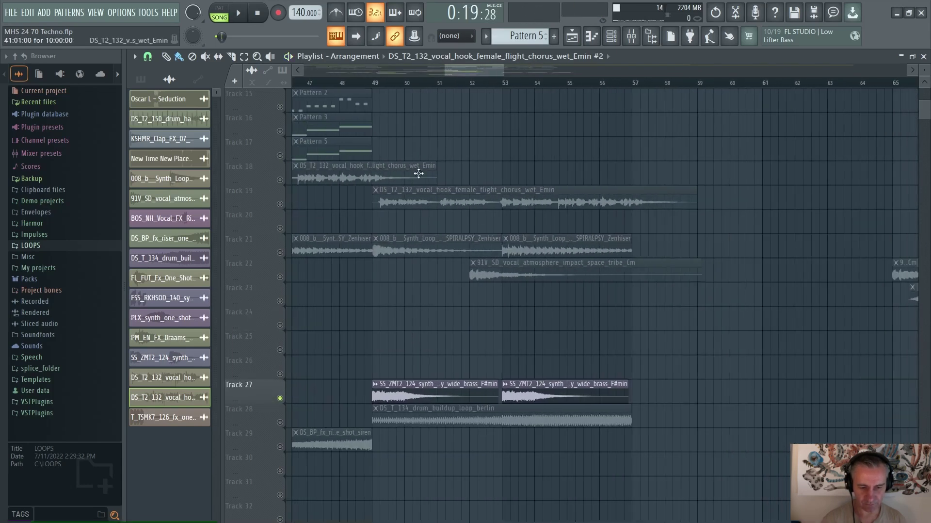
click(376, 84)
scroll(436, 287, down, 5)
scroll(424, 257, up, 3)
scroll(423, 258, down, 2)
scroll(391, 258, up, 1)
key(space)
scroll(484, 332, down, 3)
scroll(378, 338, up, 2)
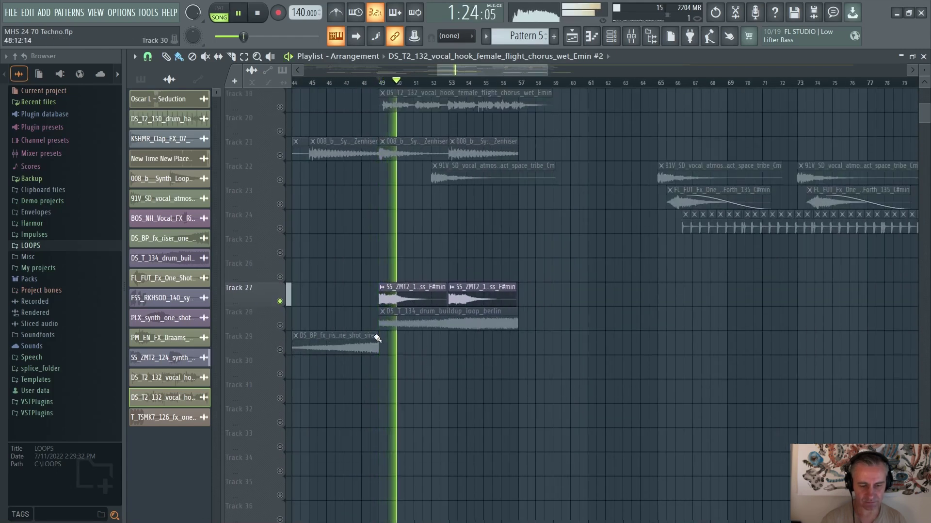
key(space)
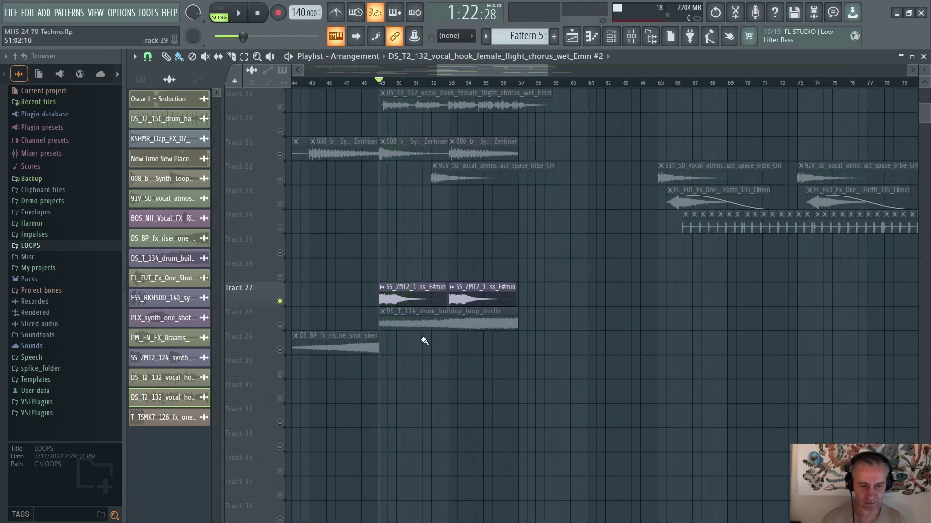
Step: Solo Track 28 and listen to the drum buildup loop, skipping ahead to bar 55
scroll(495, 343, down, 2)
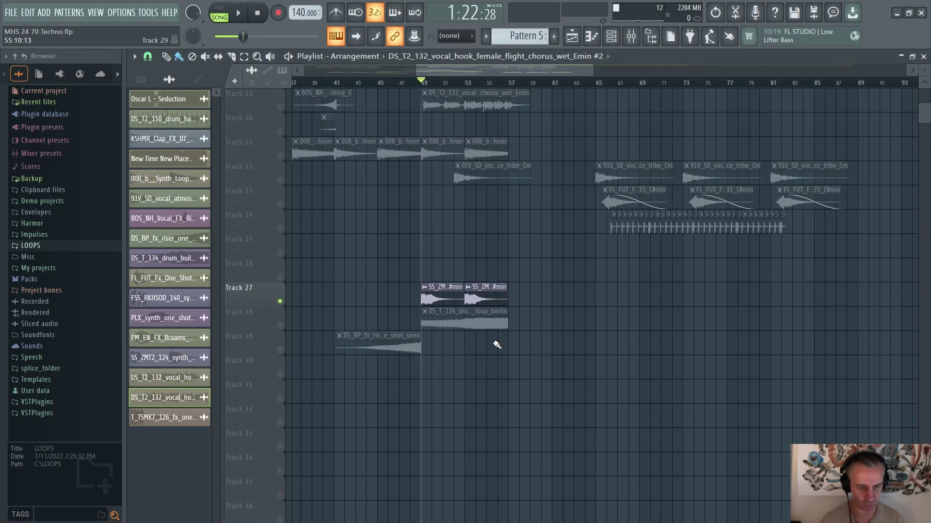
click(270, 325)
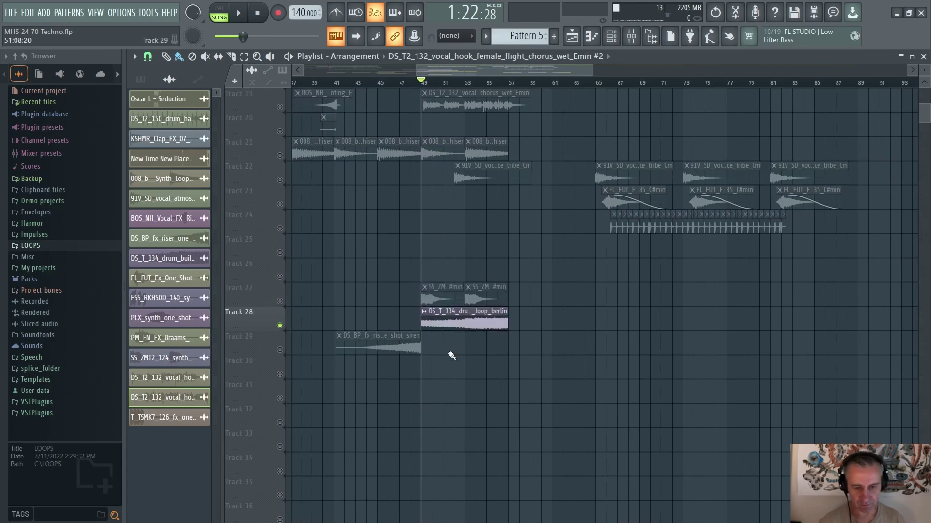
key(space)
click(514, 84)
scroll(514, 87, up, 4)
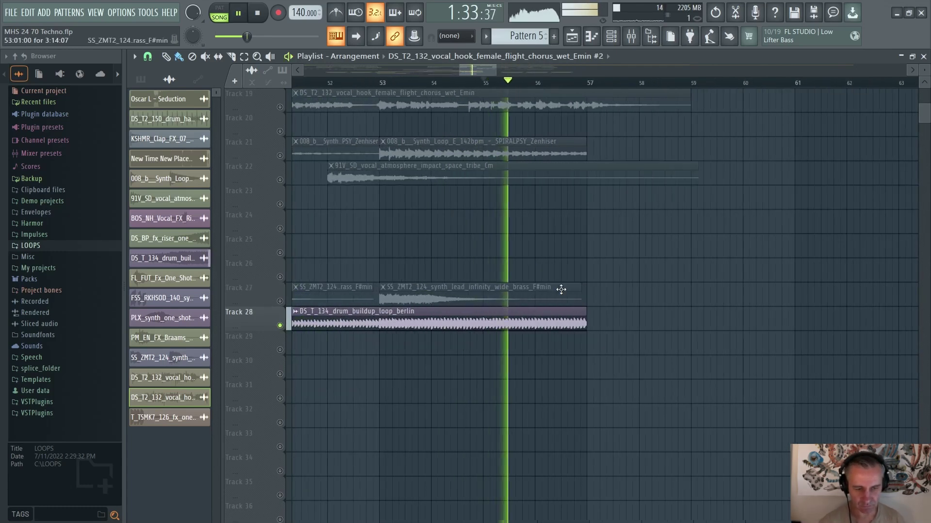
scroll(286, 321, down, 3)
scroll(308, 366, up, 1)
scroll(271, 354, down, 1)
key(space)
Step: Solo Track 29 and listen to the end of its siren riser clip from bar 47
click(280, 349)
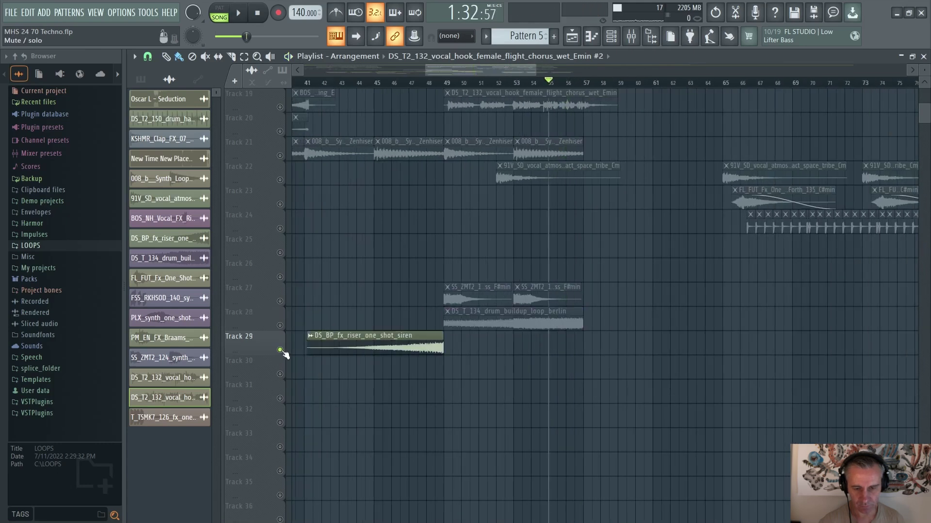
click(411, 83)
key(space)
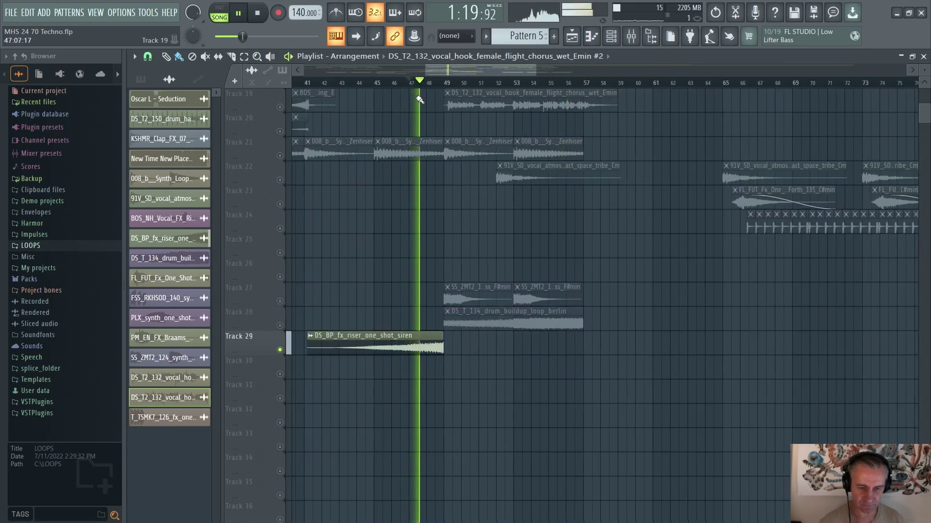
scroll(465, 368, down, 3)
key(space)
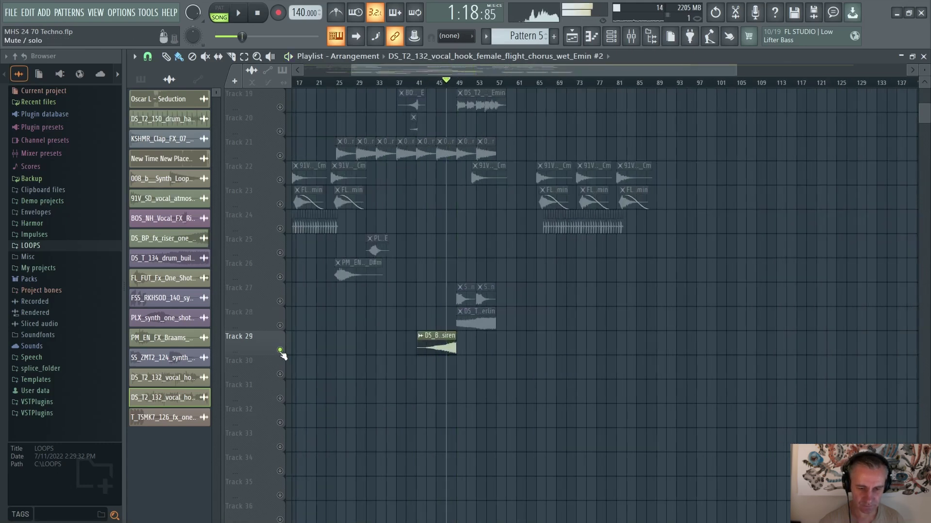
Step: Stop playback with all tracks unsoloed and look over the full arrangement from Track 1 down to Track 29
scroll(714, 321, up, 6)
click(258, 13)
scroll(784, 249, down, 2)
scroll(863, 266, up, 2)
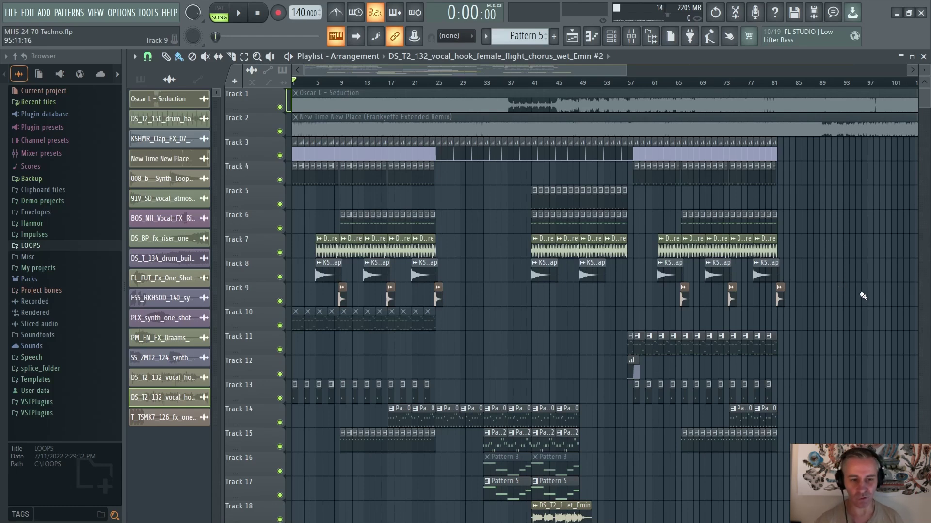
scroll(847, 287, down, 3)
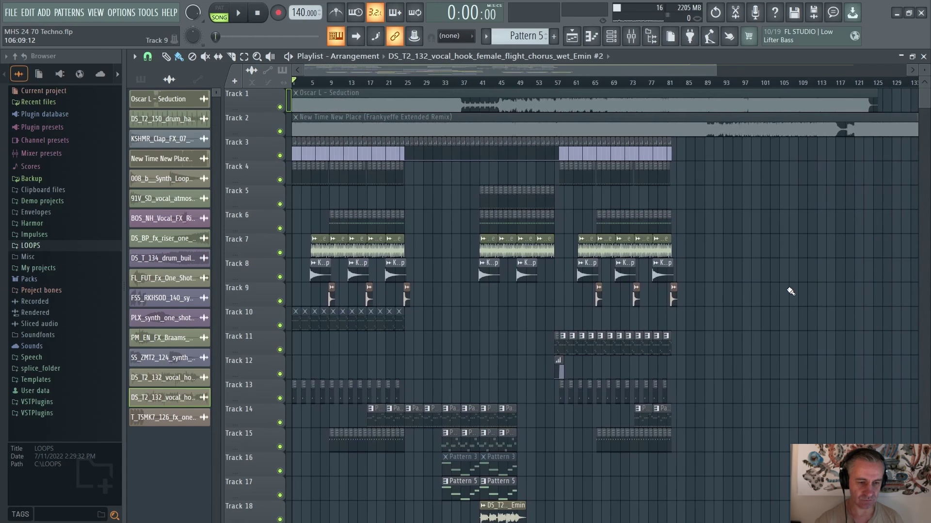
scroll(333, 364, up, 2)
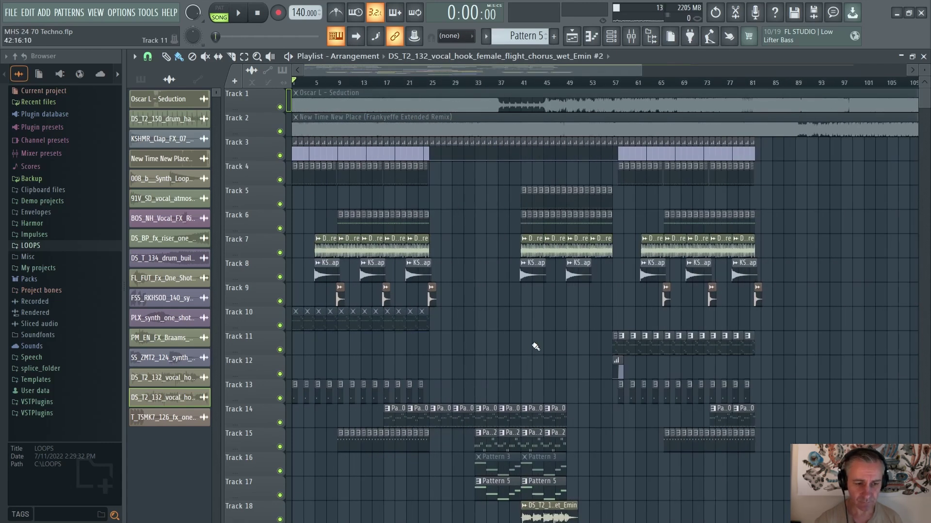
scroll(665, 367, down, 2)
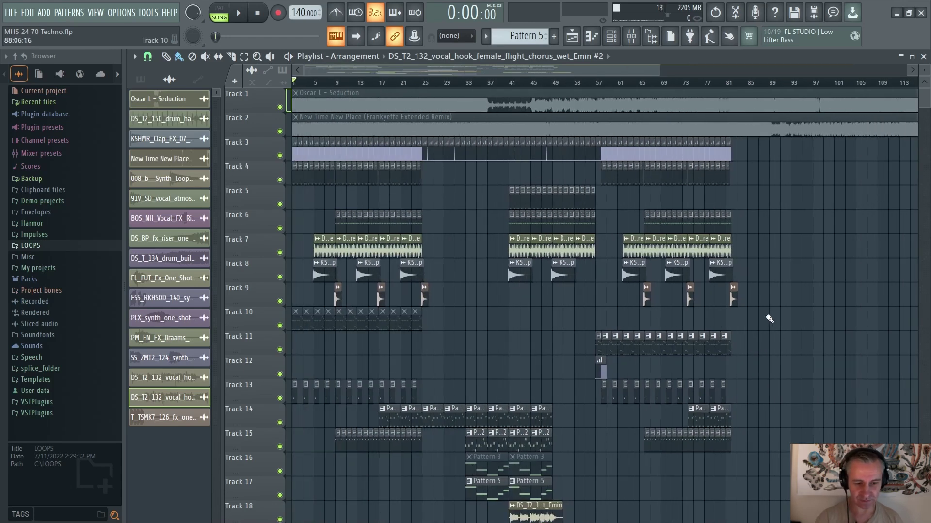
scroll(766, 318, down, 5)
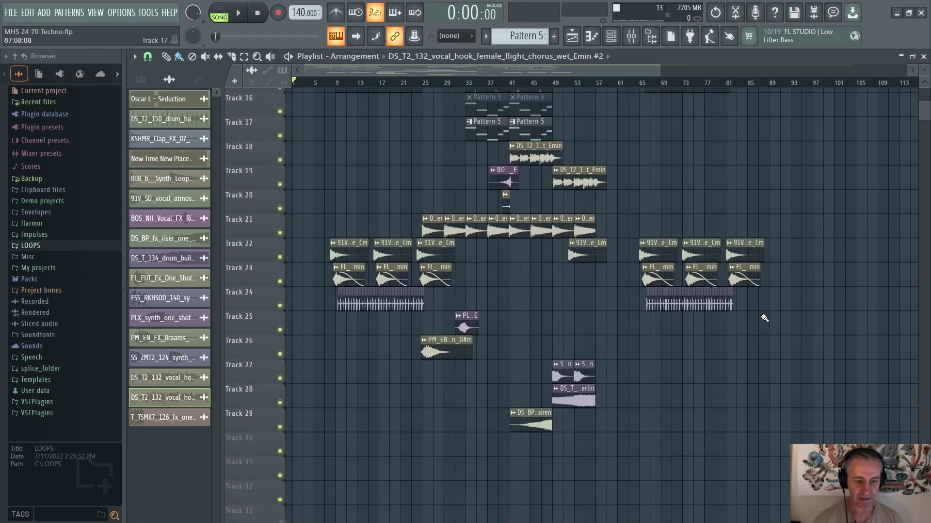
scroll(784, 326, up, 5)
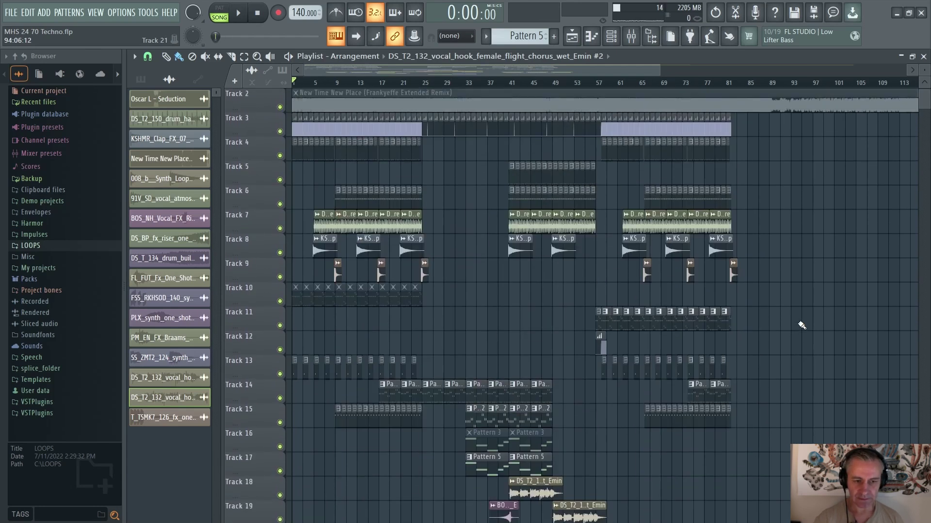